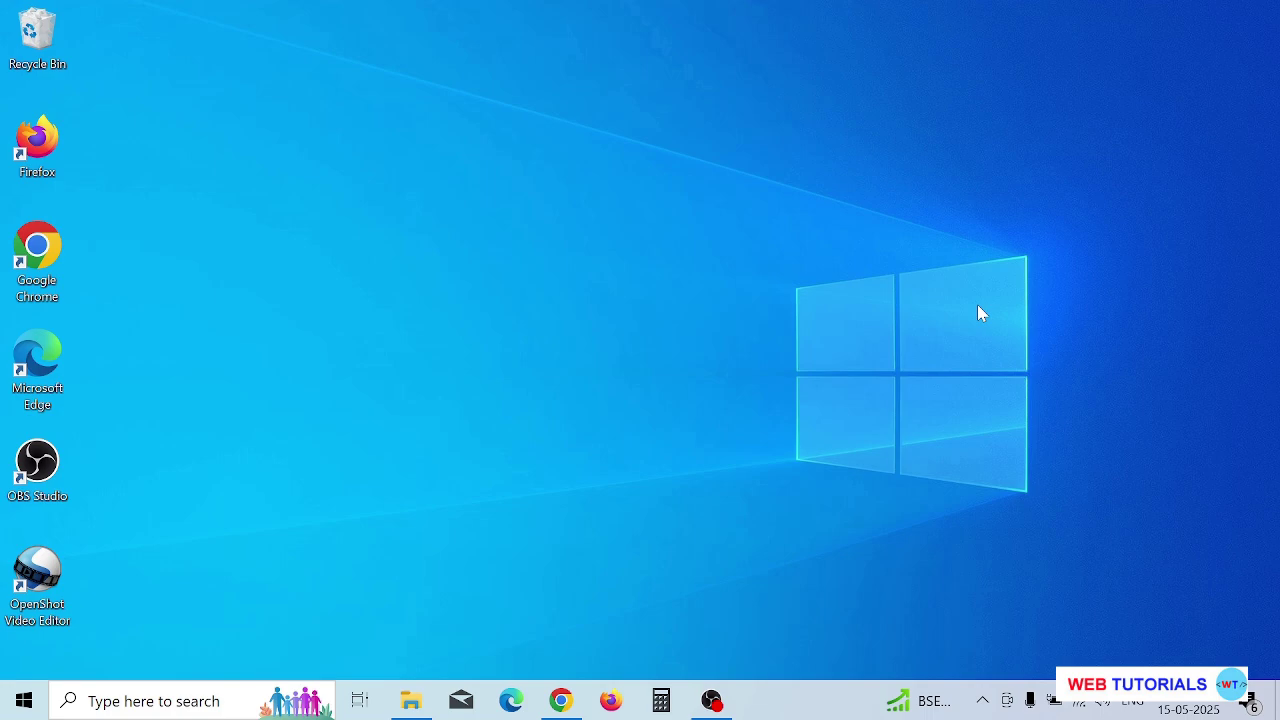
- Switch to Chrome and open the XAMPP Installers and Downloads for Apache Friends search result in a new tab
click(568, 703)
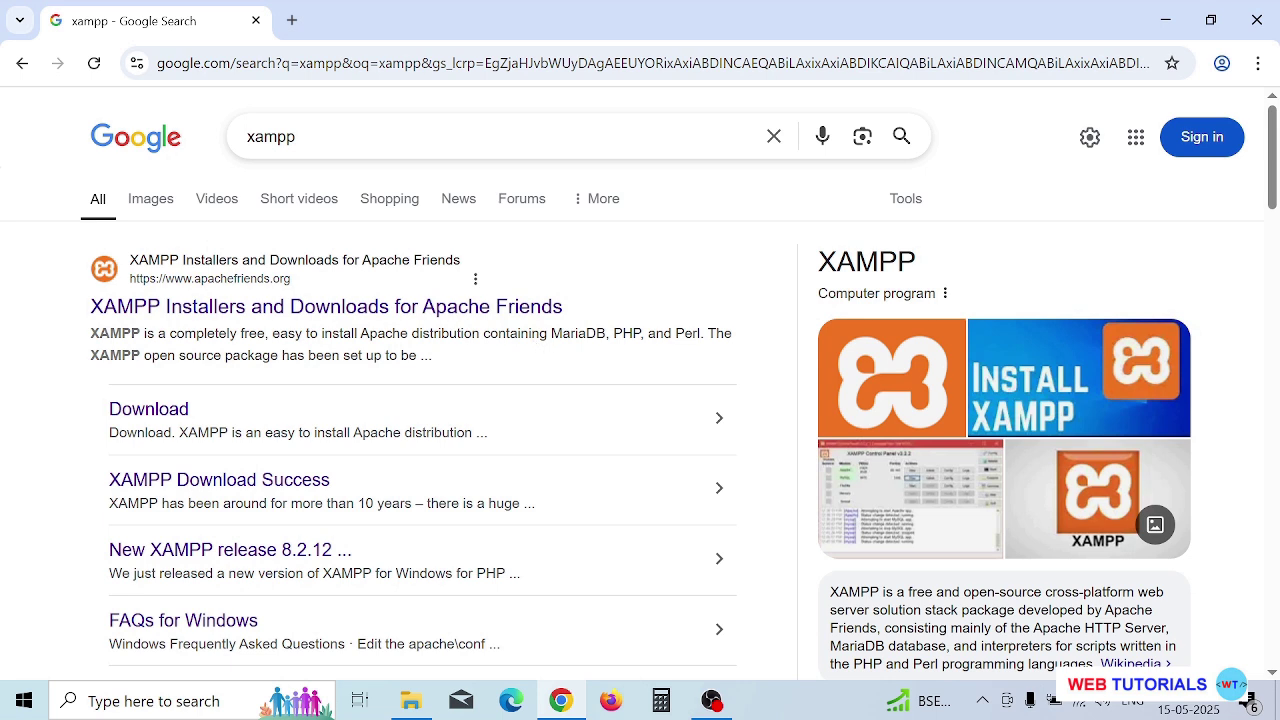
right_click(436, 318)
click(460, 338)
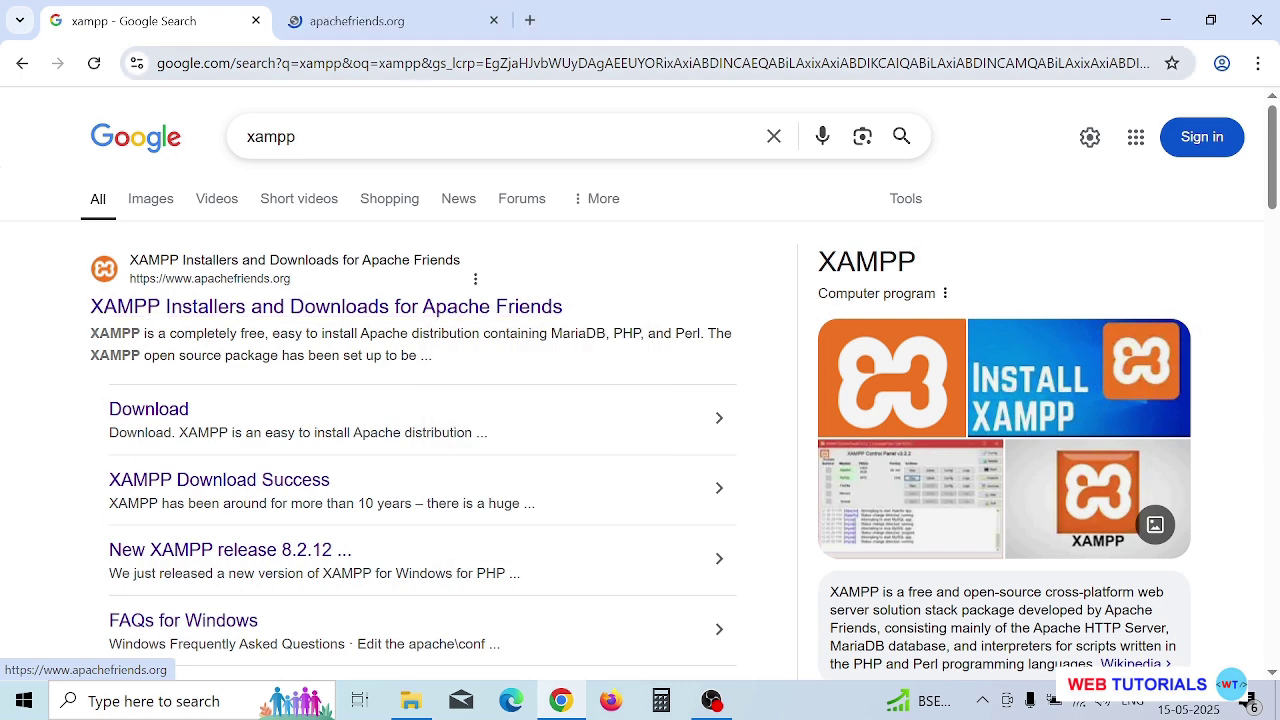
click(386, 29)
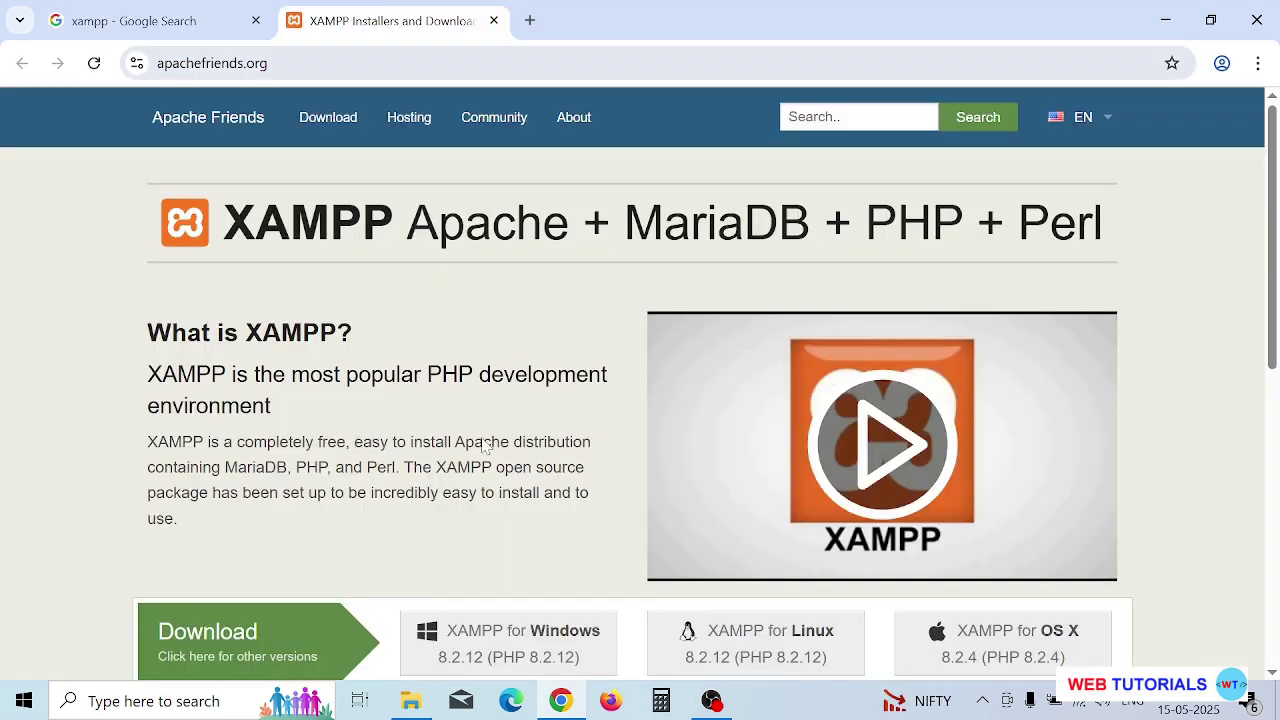
- Look over the XAMPP home page and open the site's Download page
scroll(470, 470, down, 1)
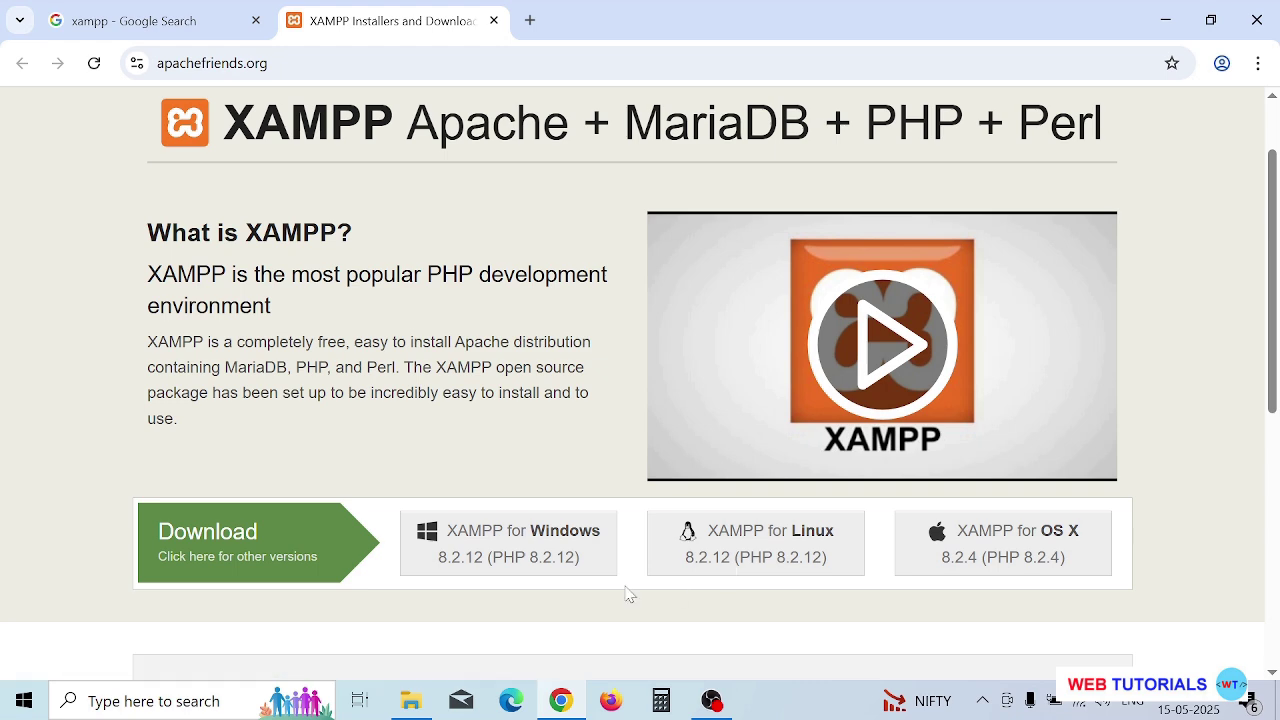
scroll(627, 594, up, 2)
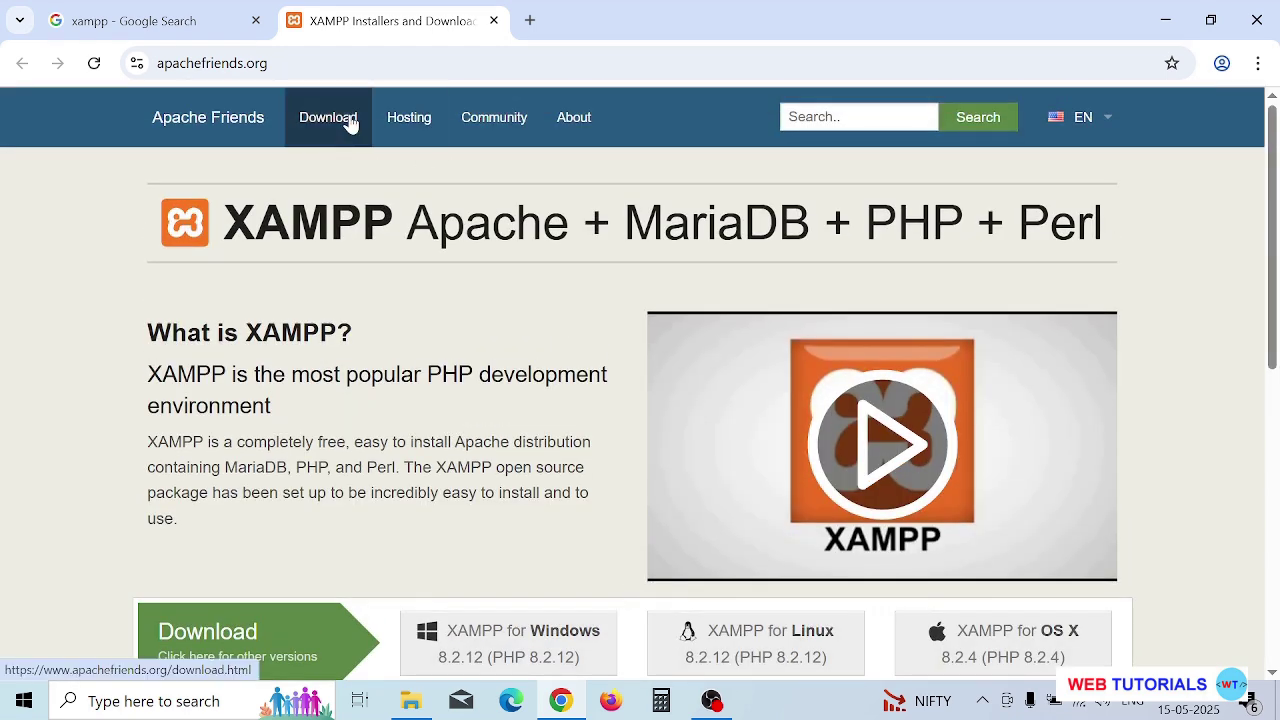
click(349, 124)
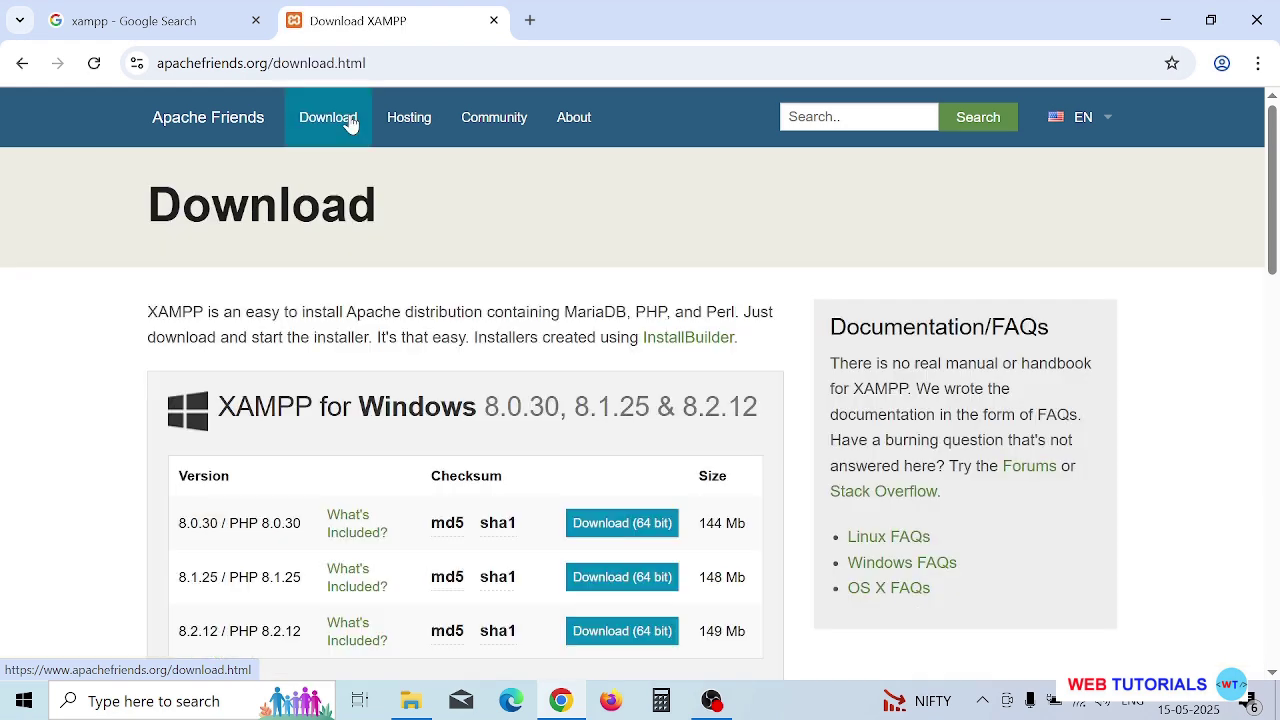
- Review the available XAMPP packages and start the 64-bit Windows download of version 8.2.12 / PHP 8.2.12
scroll(491, 380, down, 5)
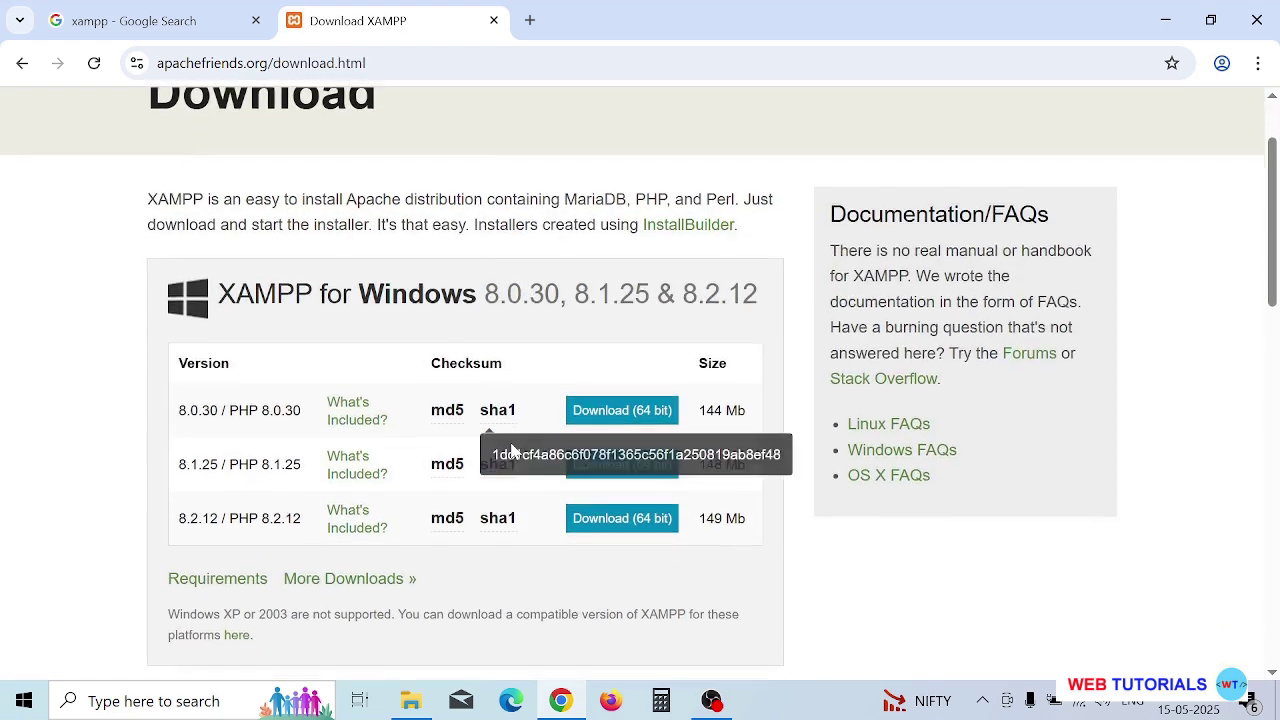
scroll(512, 452, down, 4)
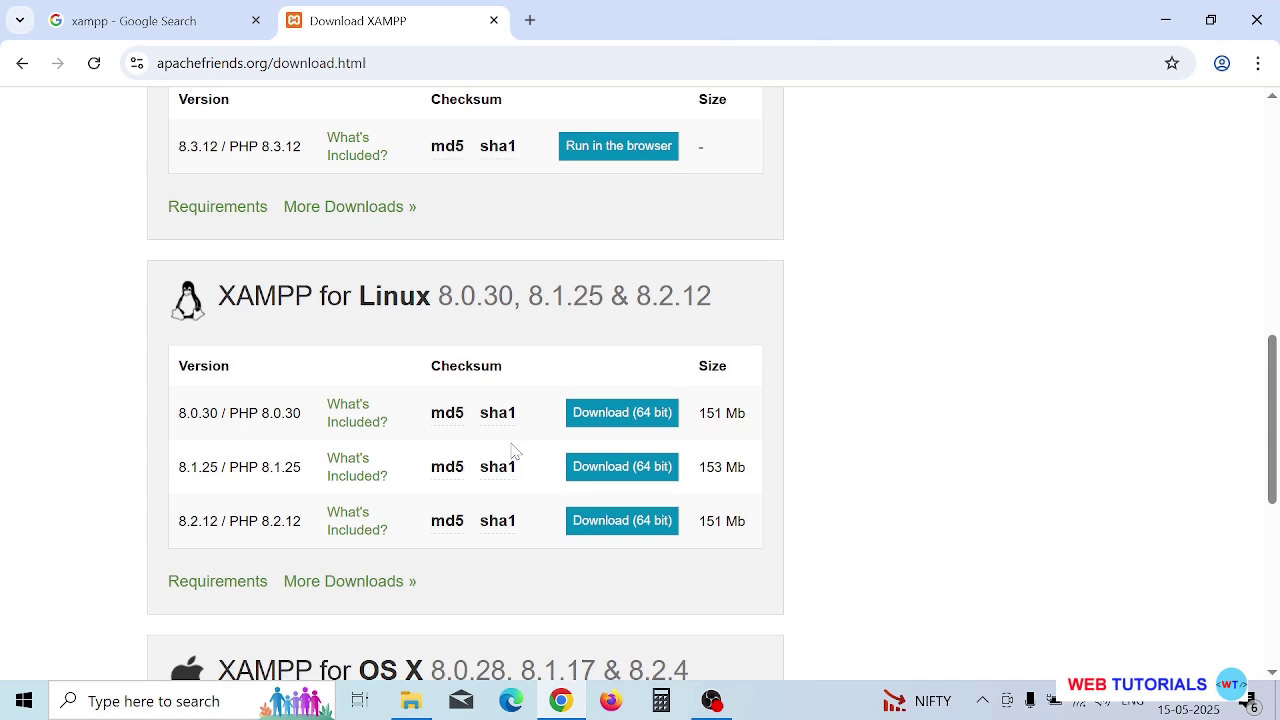
scroll(512, 450, down, 3)
scroll(512, 450, up, 4)
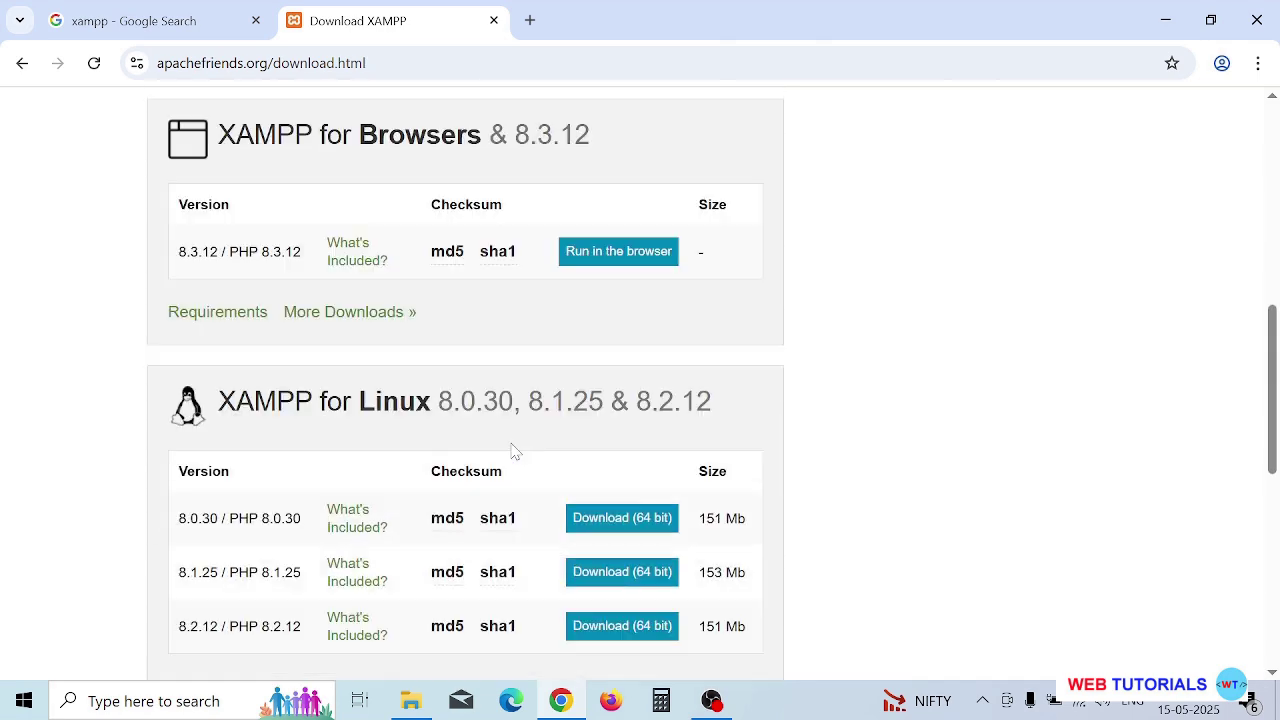
scroll(512, 450, up, 6)
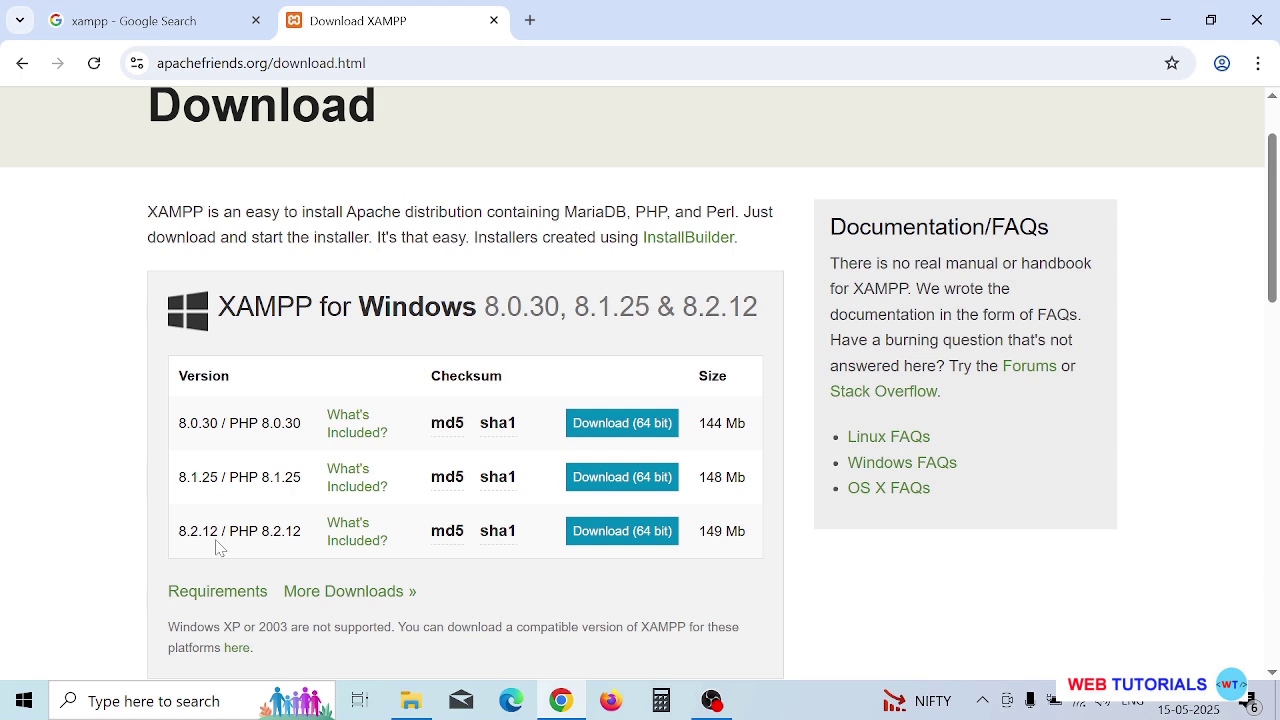
click(618, 540)
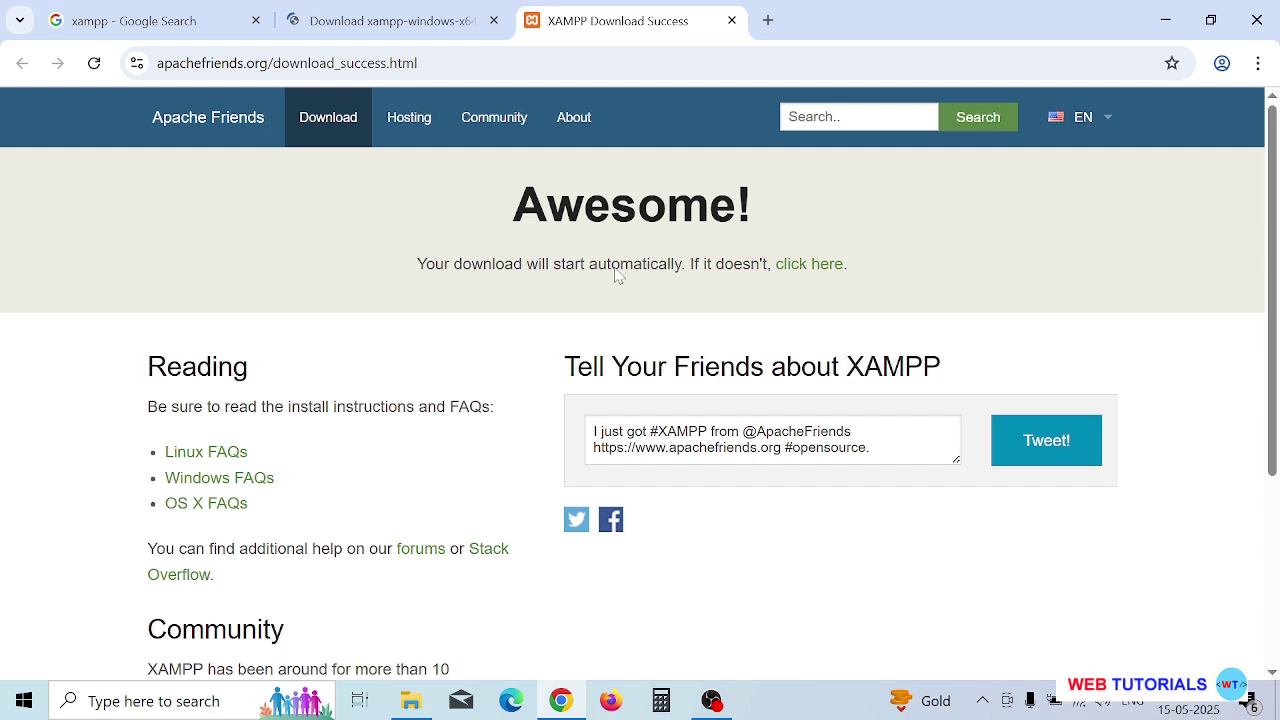
- Follow the fallback download link to SourceForge and browse to the 8.2.12 folder under XAMPP Windows
click(826, 266)
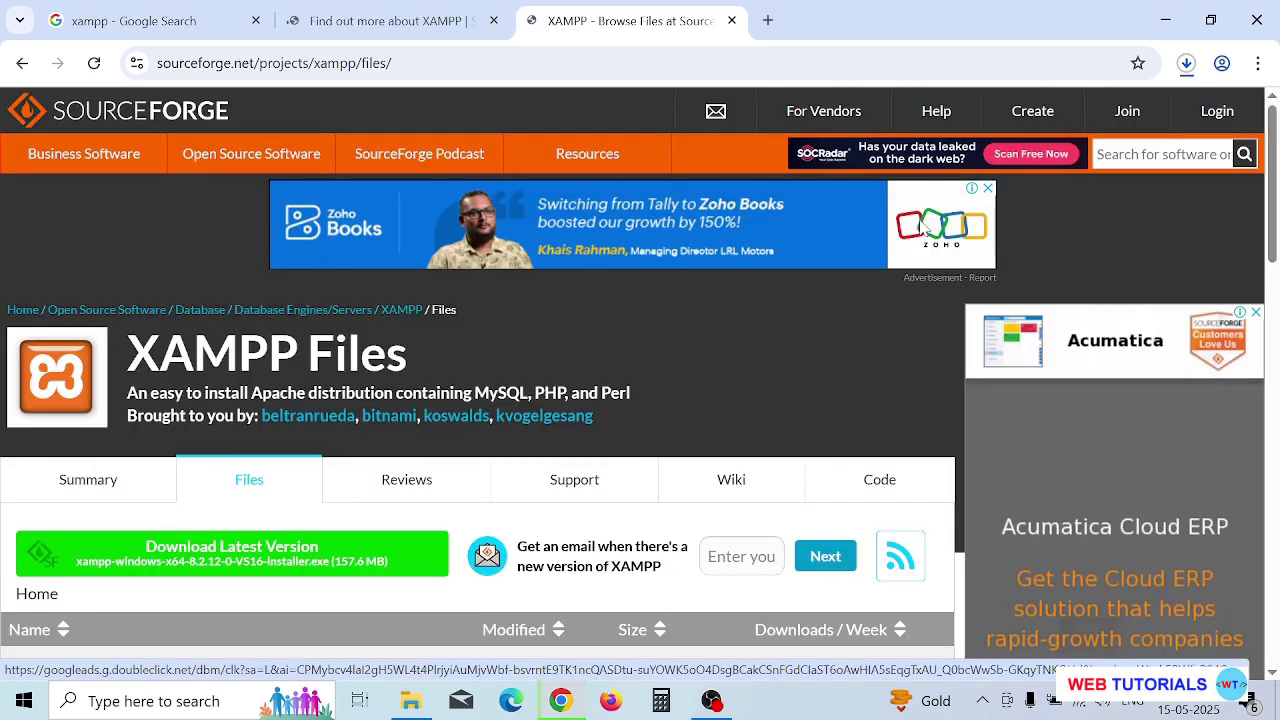
scroll(814, 349, down, 4)
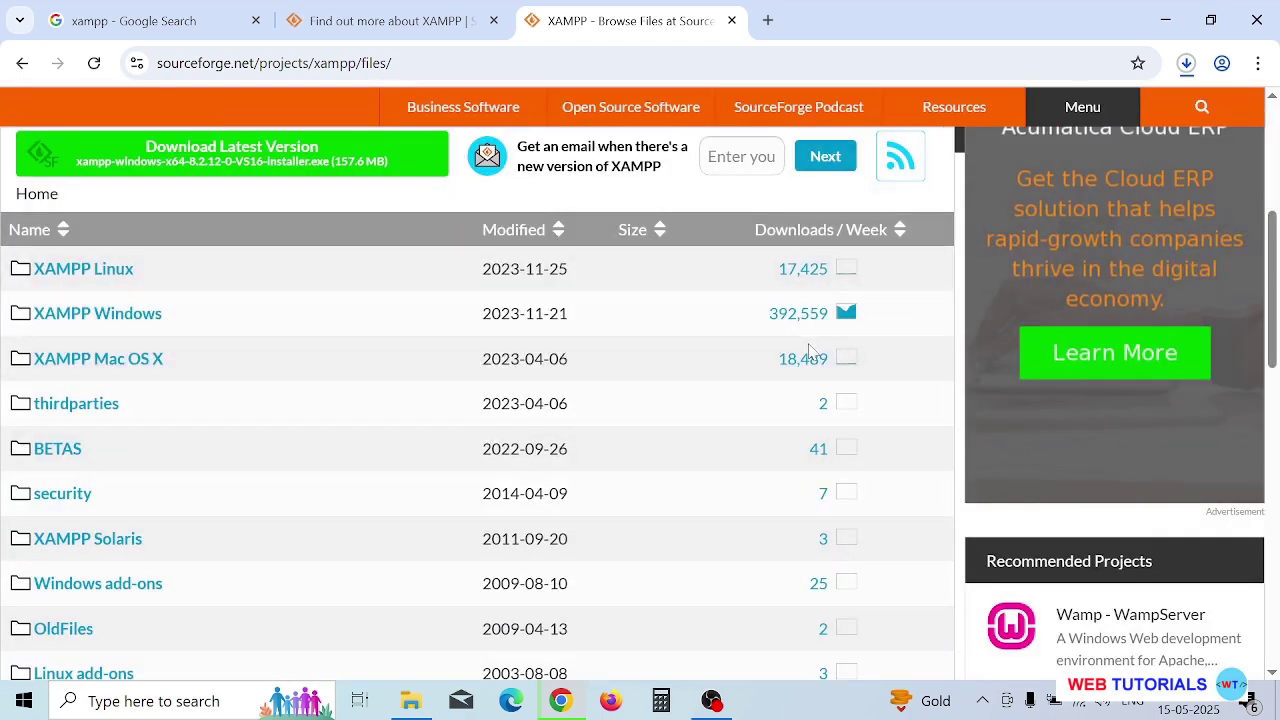
scroll(806, 355, down, 3)
scroll(803, 357, up, 3)
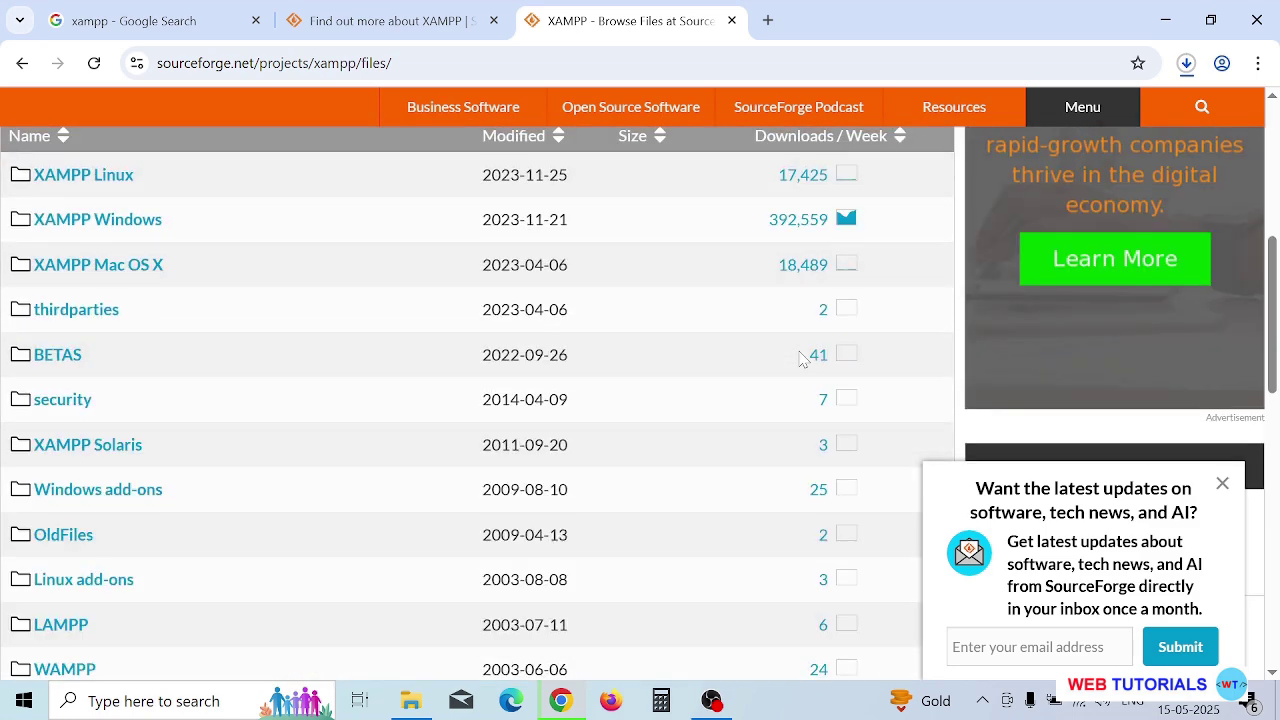
scroll(800, 362, up, 1)
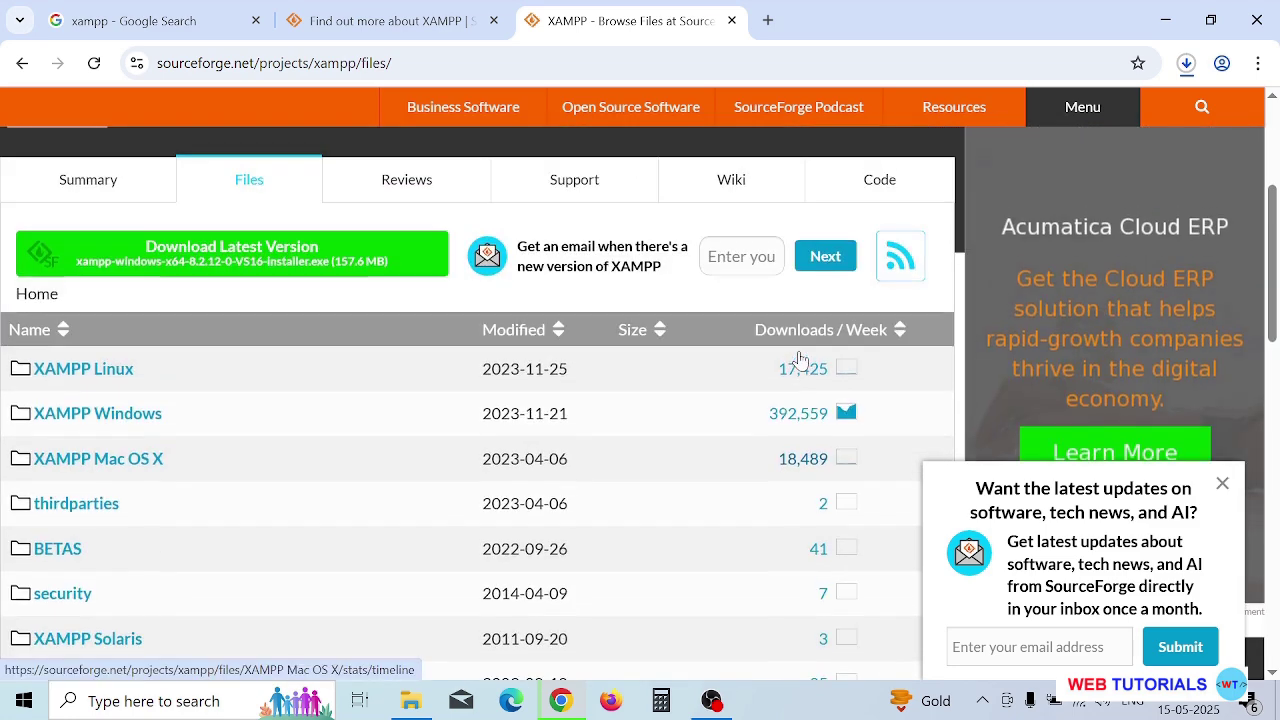
click(140, 416)
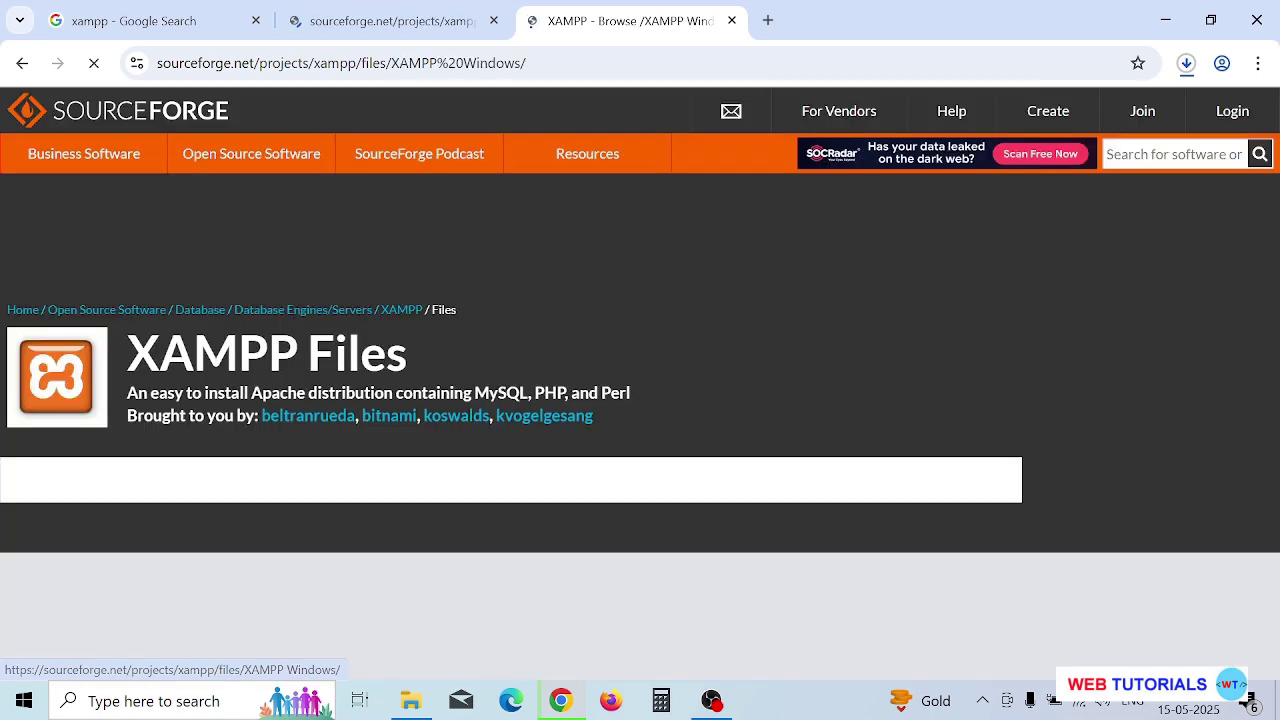
scroll(274, 437, down, 2)
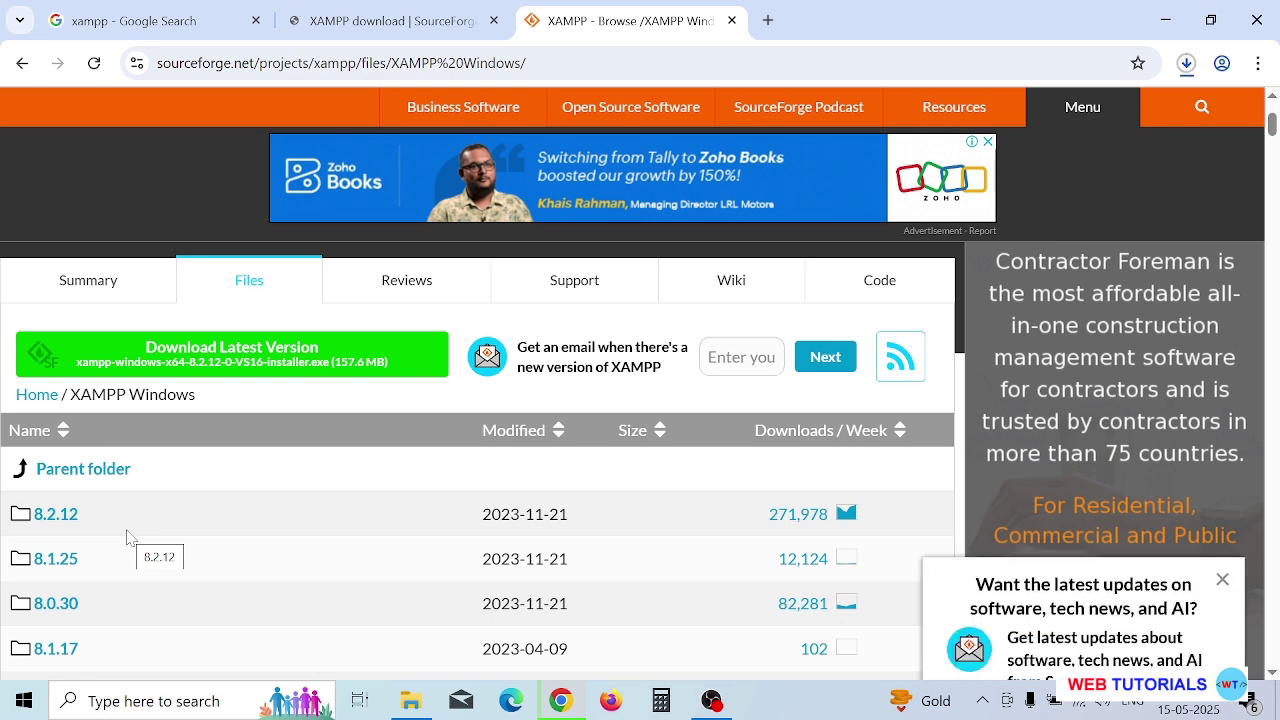
click(75, 516)
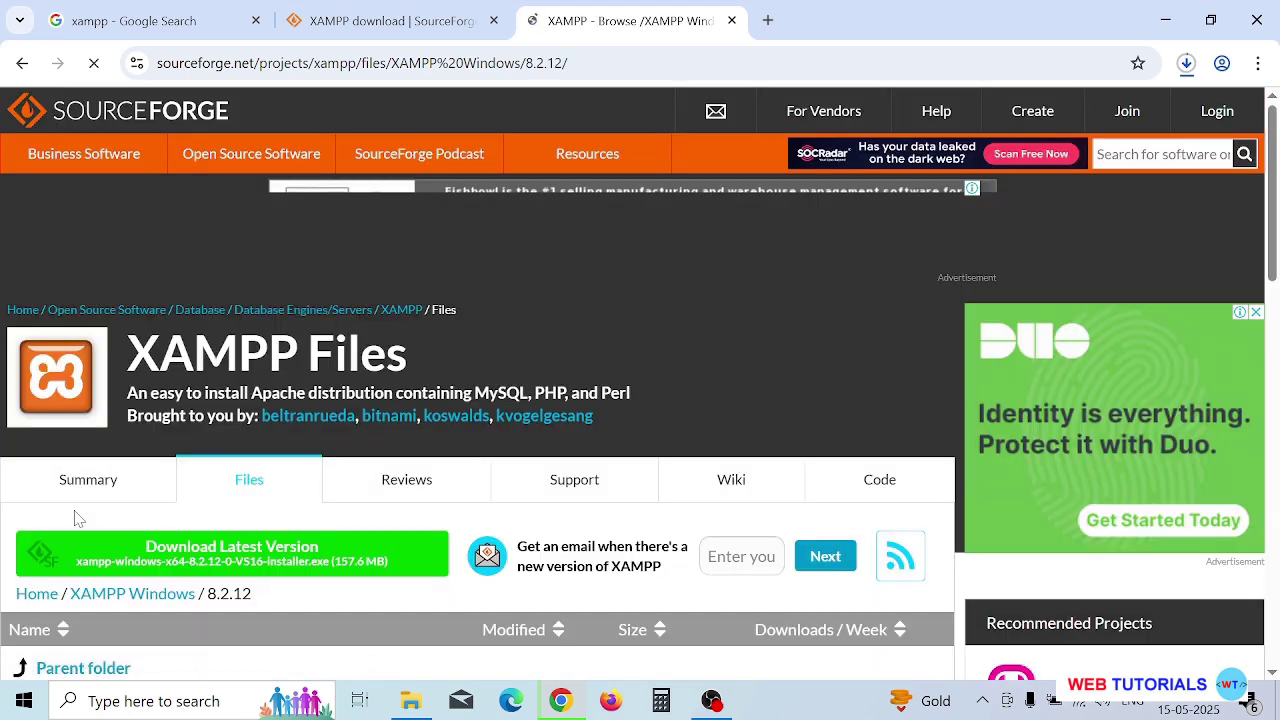
- Download xampp-windows-x64-8.2.12-0-VS16-installer.exe and check its progress in the recent download history
scroll(356, 458, down, 3)
scroll(357, 458, down, 2)
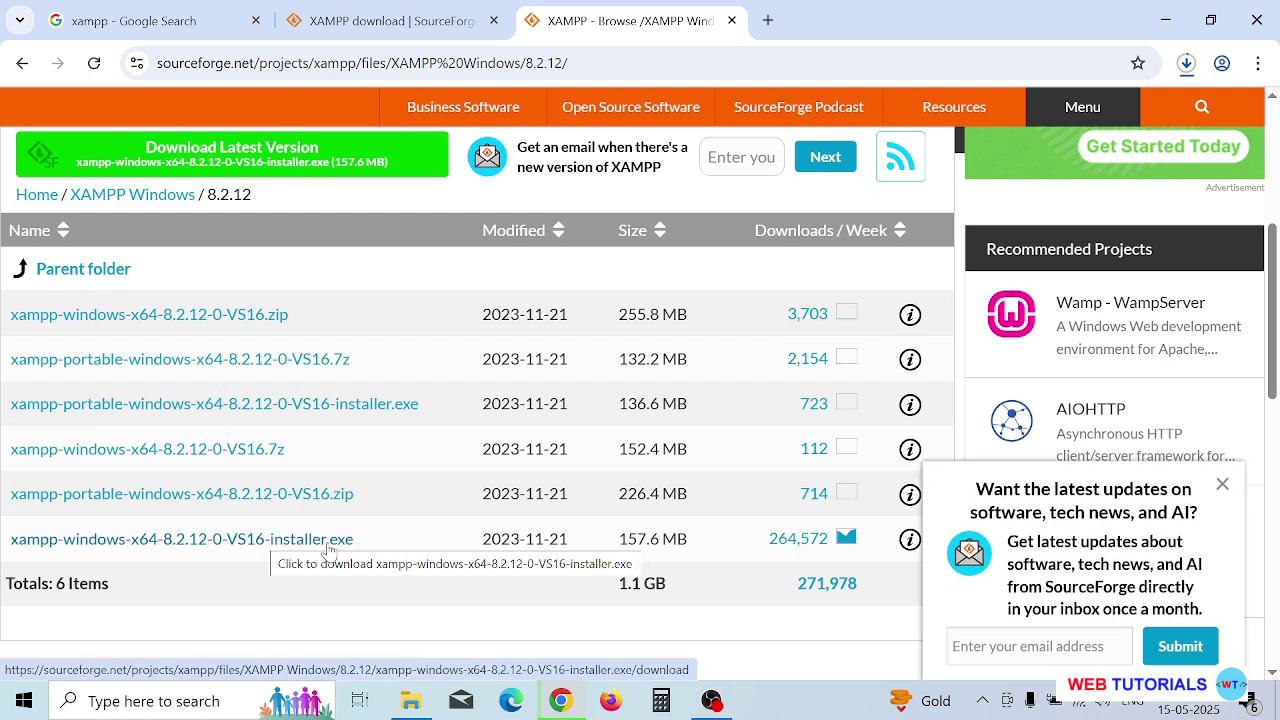
click(328, 545)
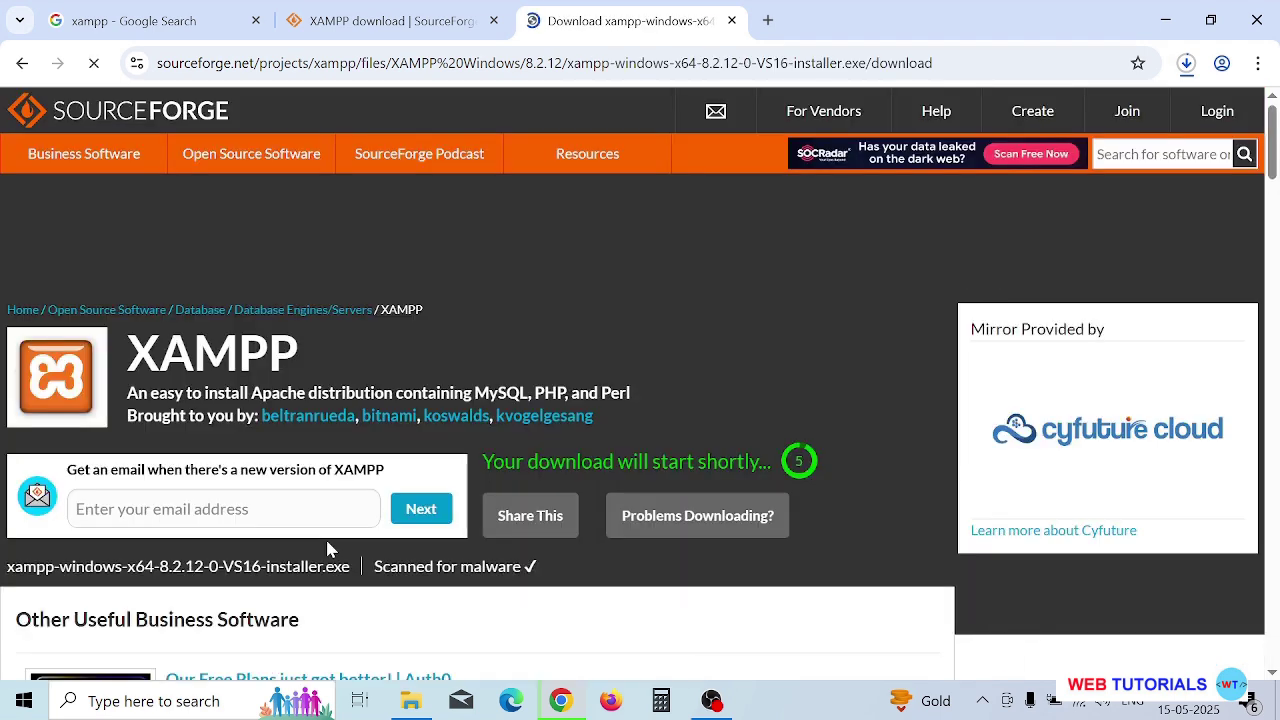
click(1187, 64)
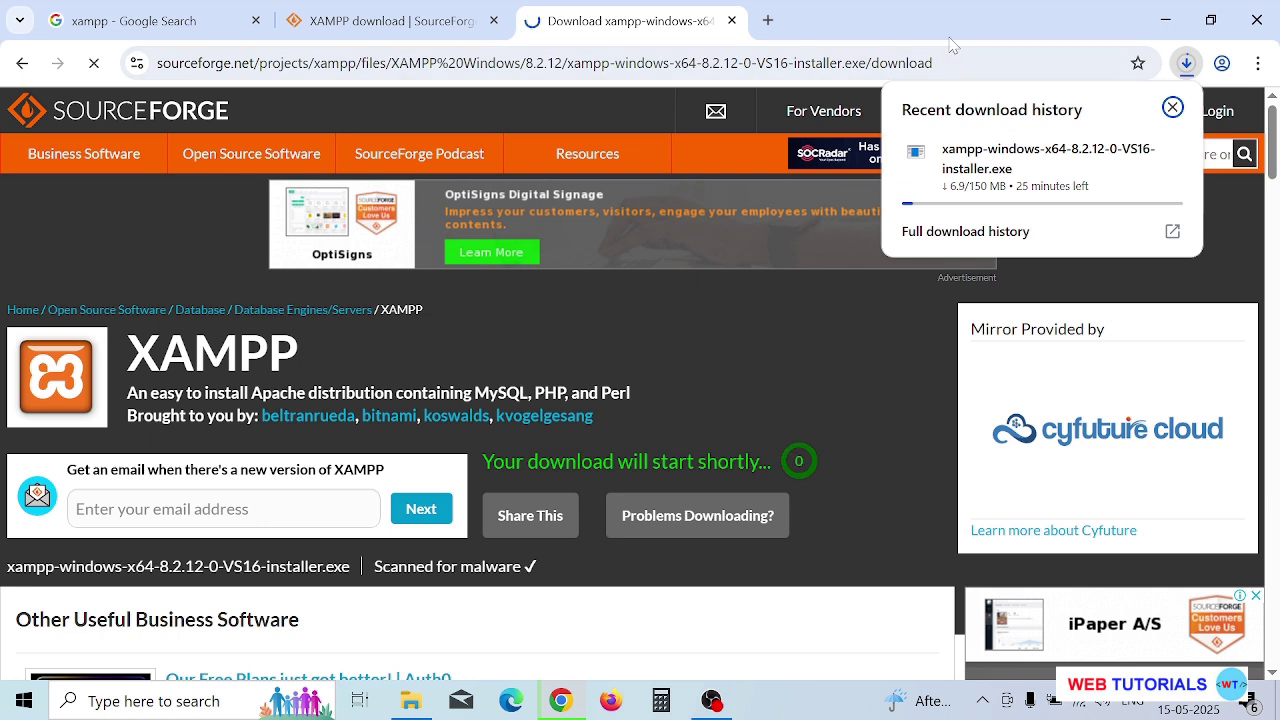
click(575, 105)
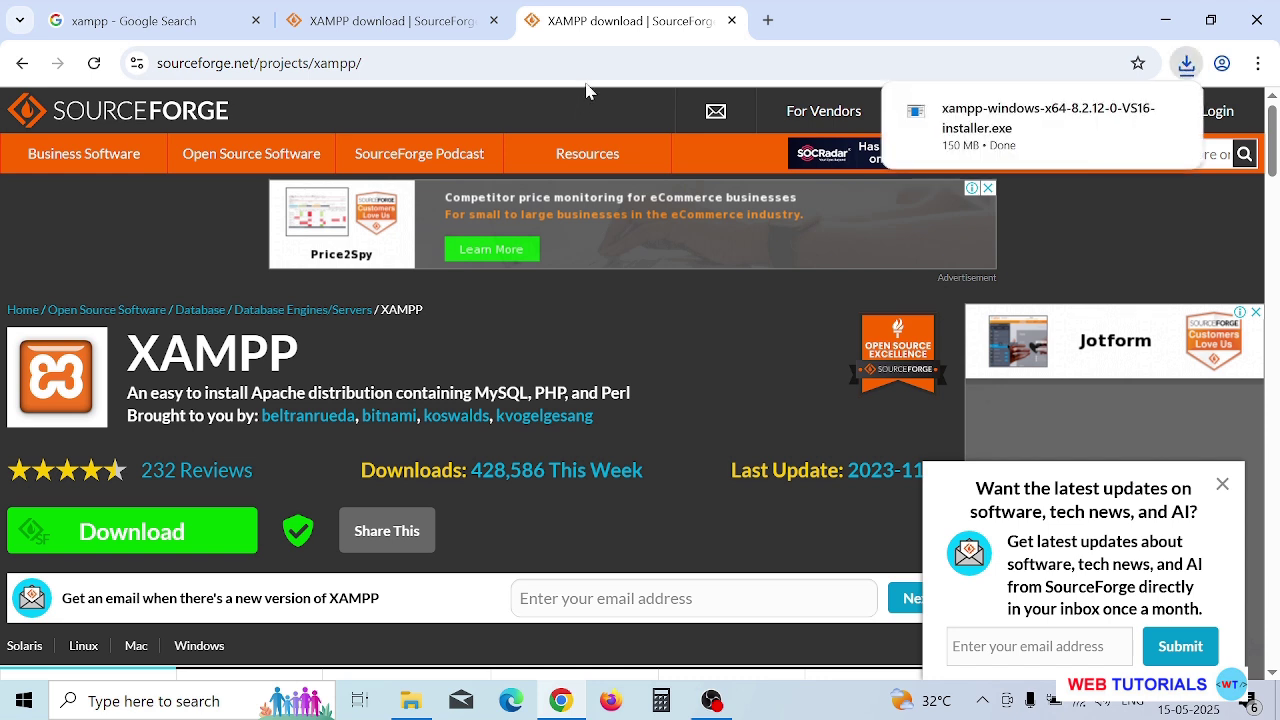
- Show the downloaded XAMPP installer in its folder, run it and allow it to make changes to the device
mouse_move(1094, 125)
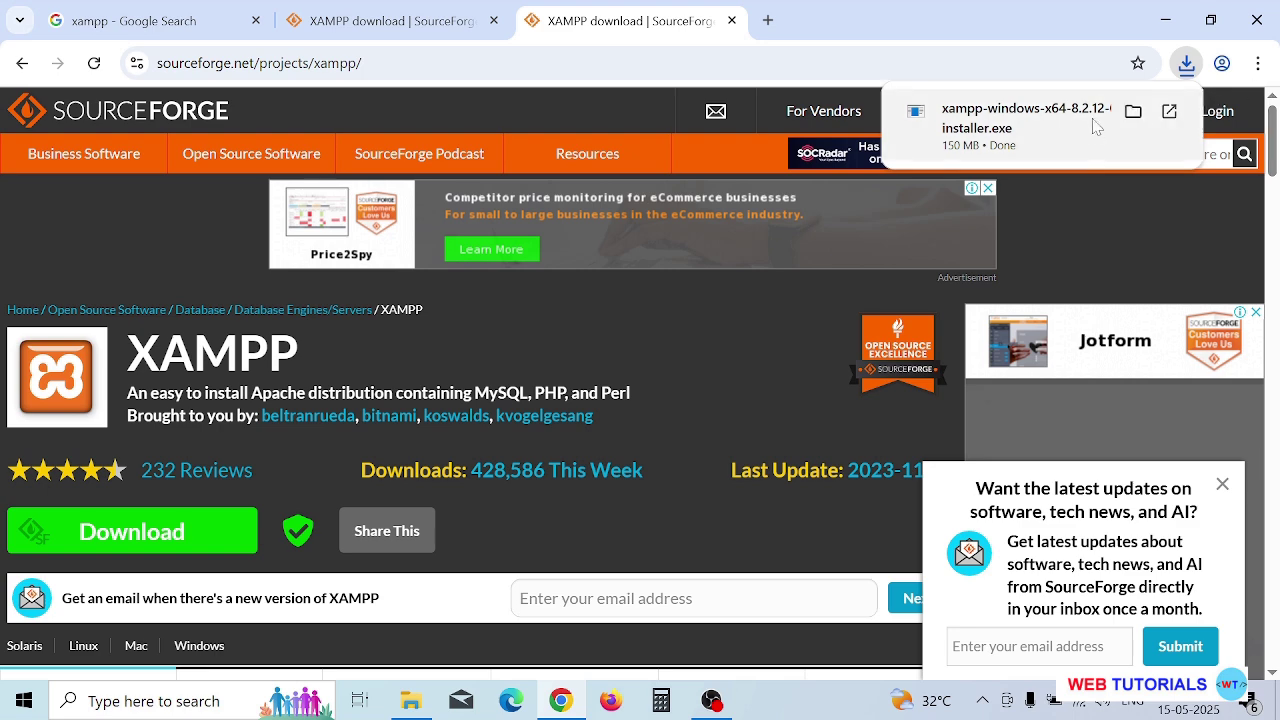
click(1133, 113)
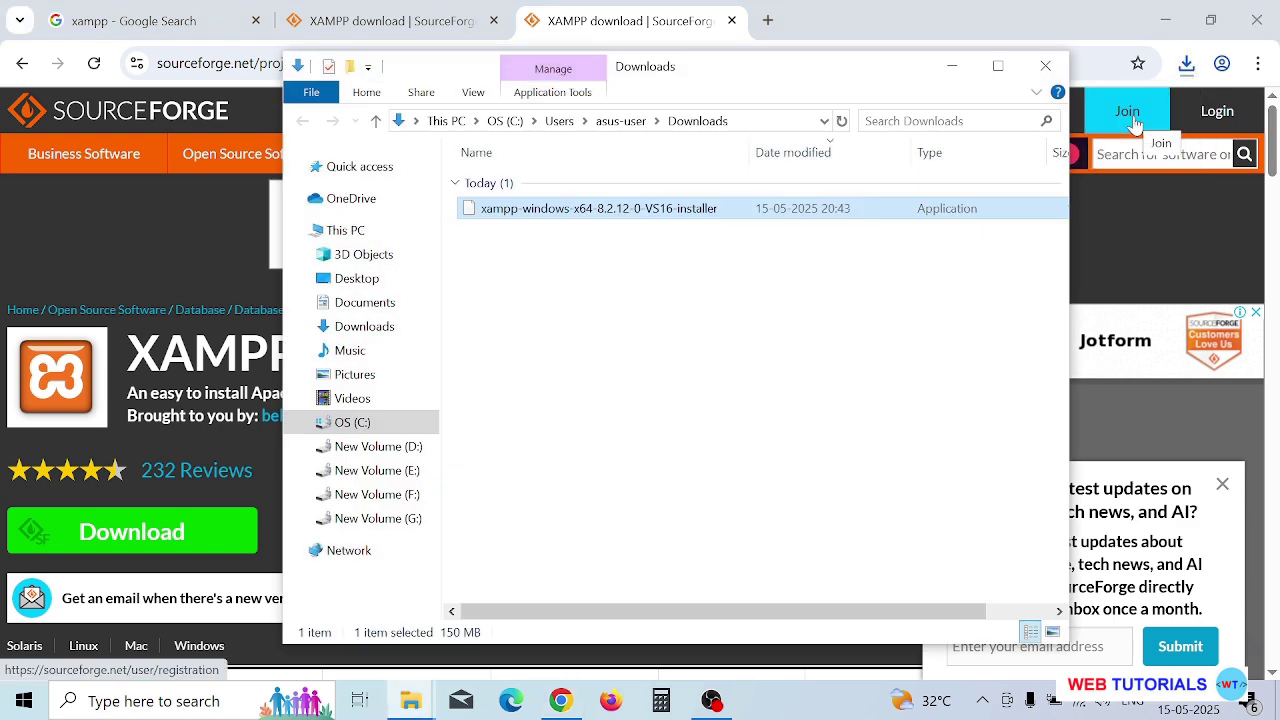
double_click(604, 212)
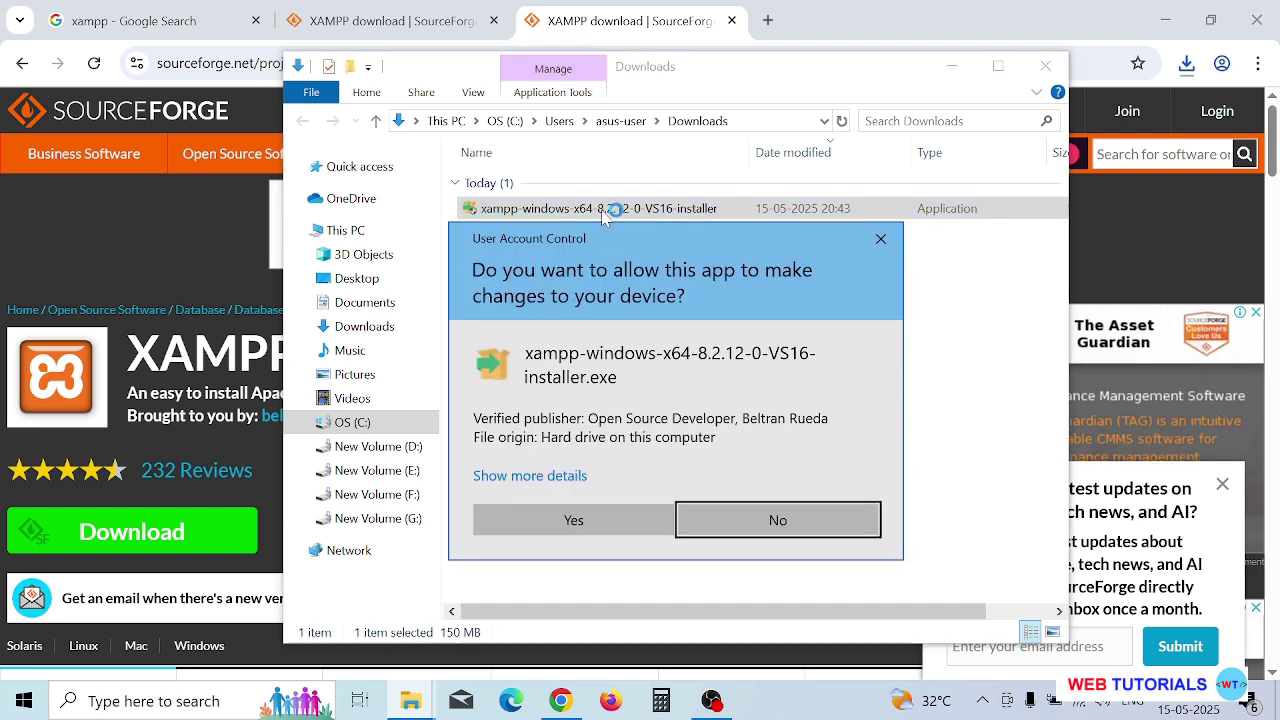
click(604, 523)
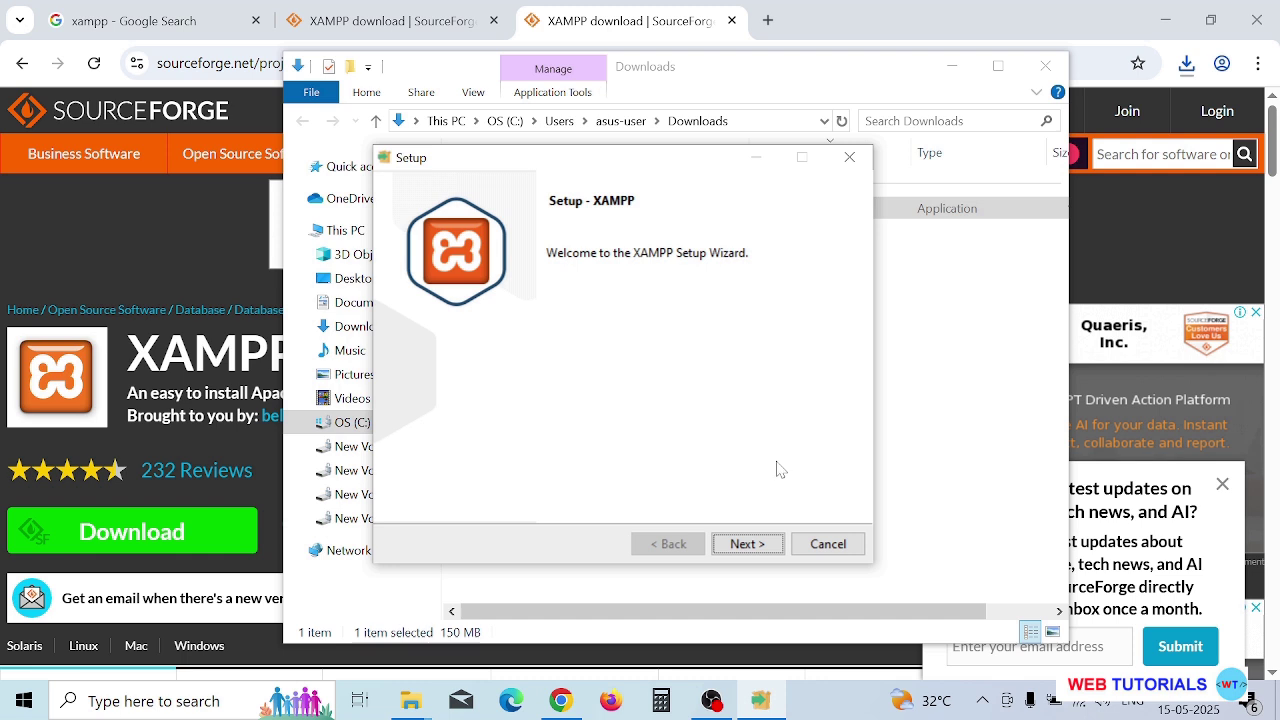
- Install XAMPP with all default components into C:\xampp, using English as the Control Panel language
click(750, 548)
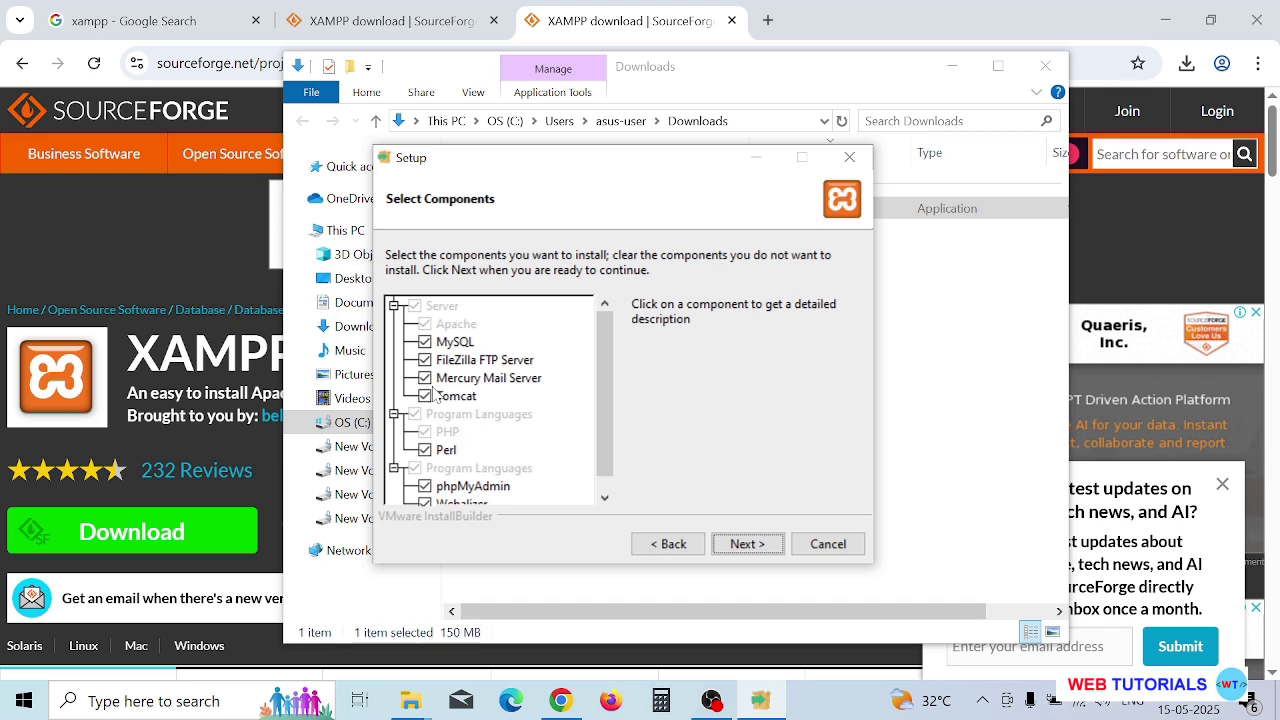
click(740, 545)
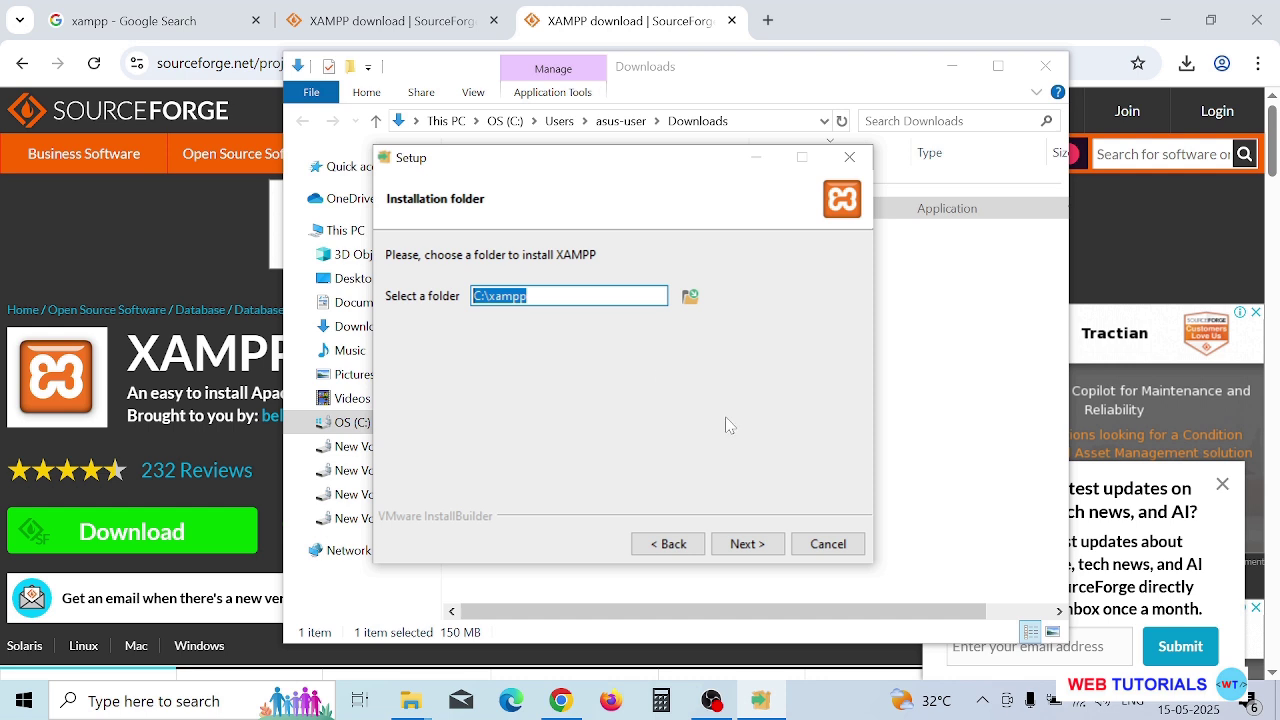
click(746, 545)
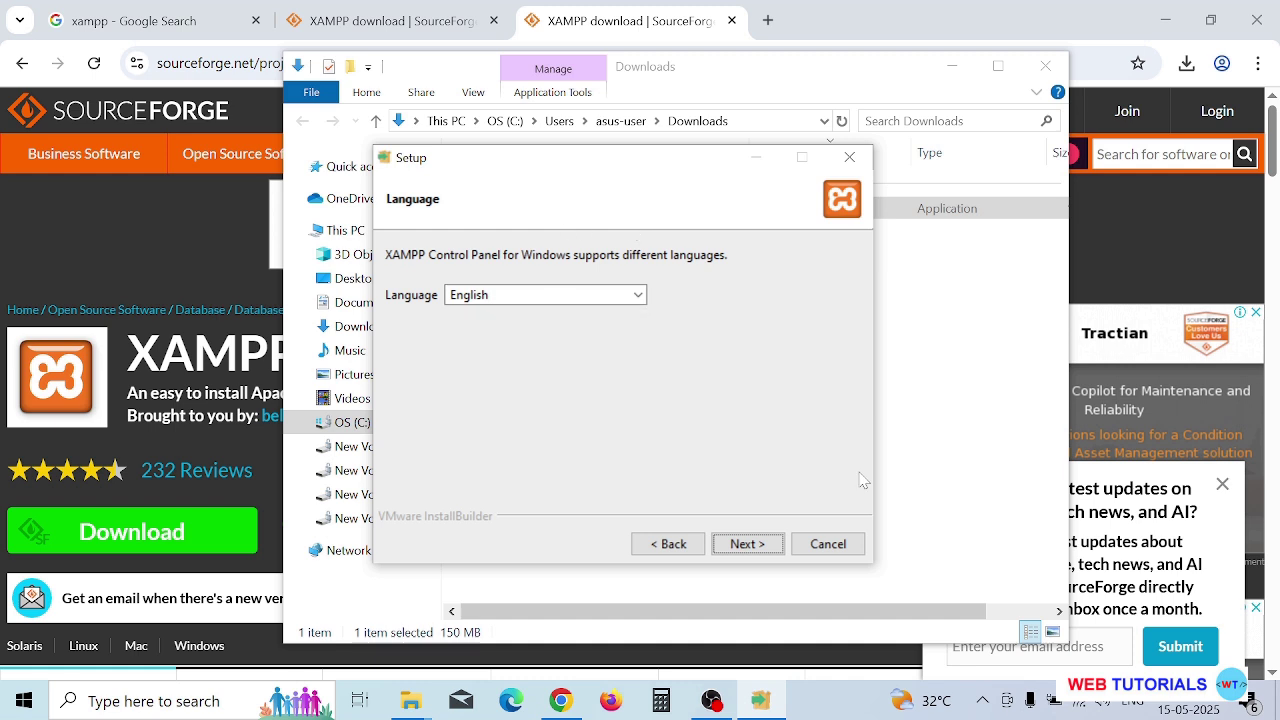
click(765, 551)
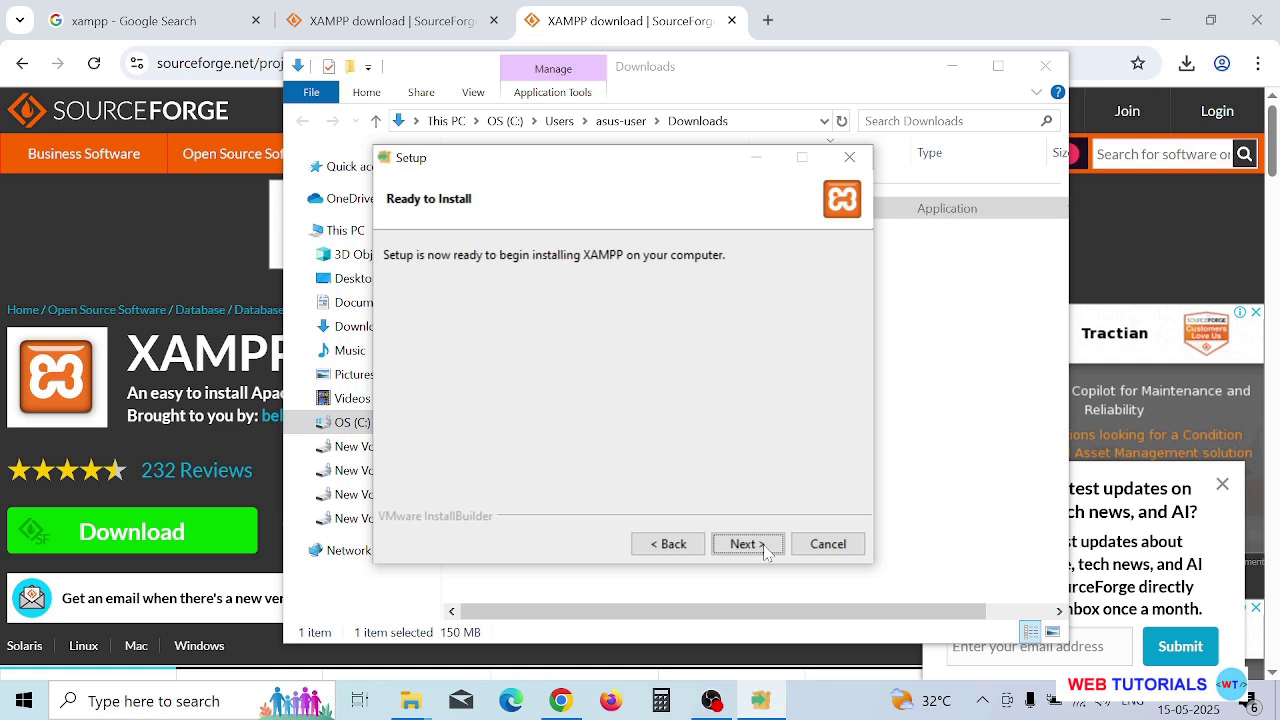
click(765, 551)
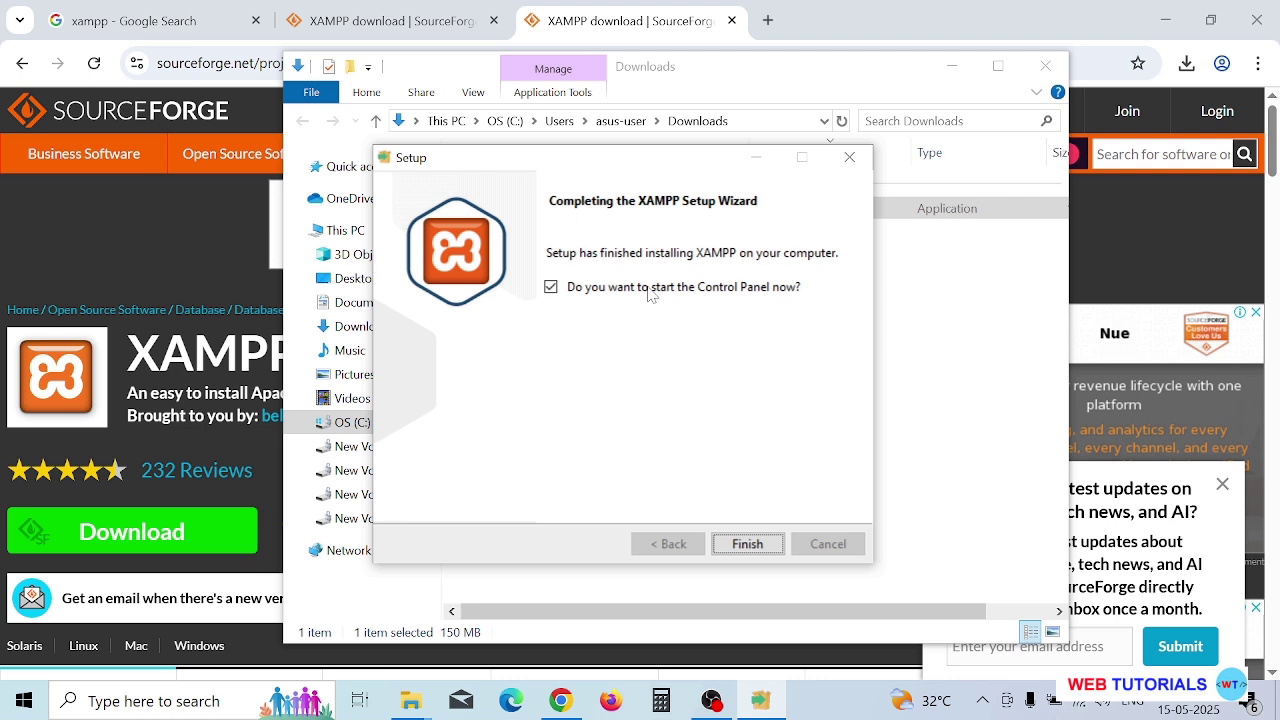
- Finish the setup with the option to start the Control Panel enabled, and close the XAMPP Control Panel window
click(740, 546)
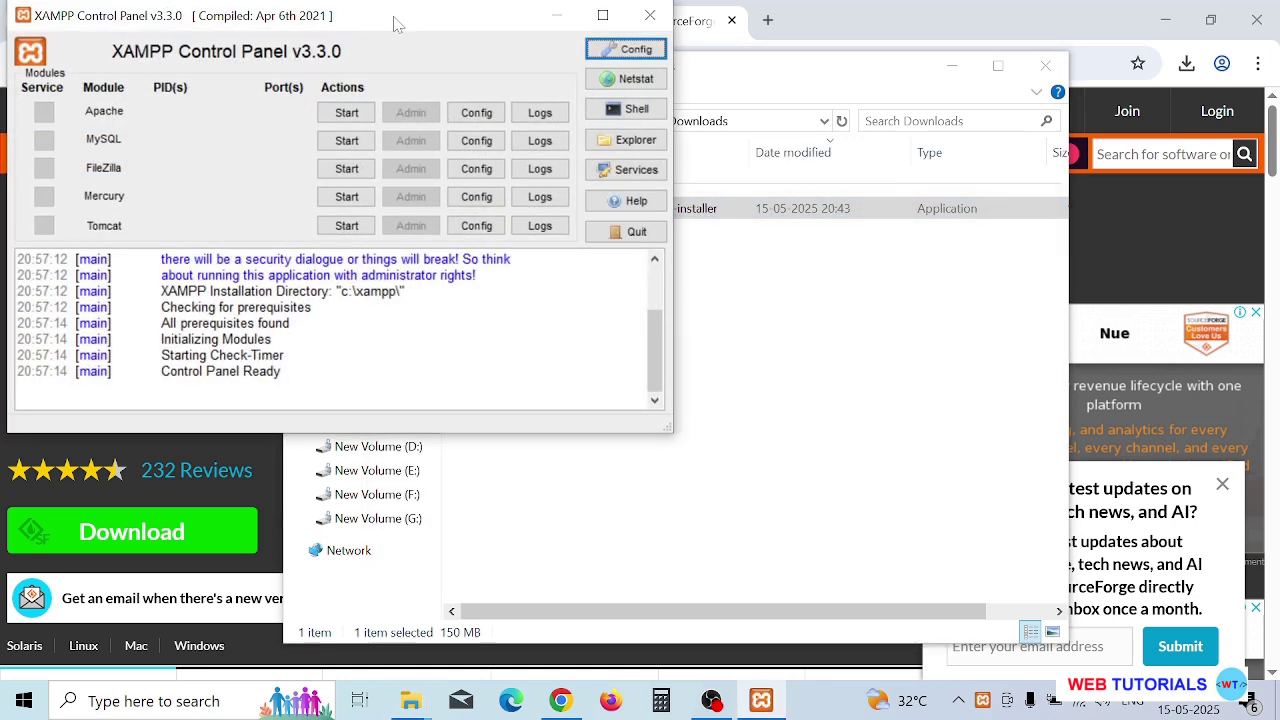
drag(398, 22, 514, 85)
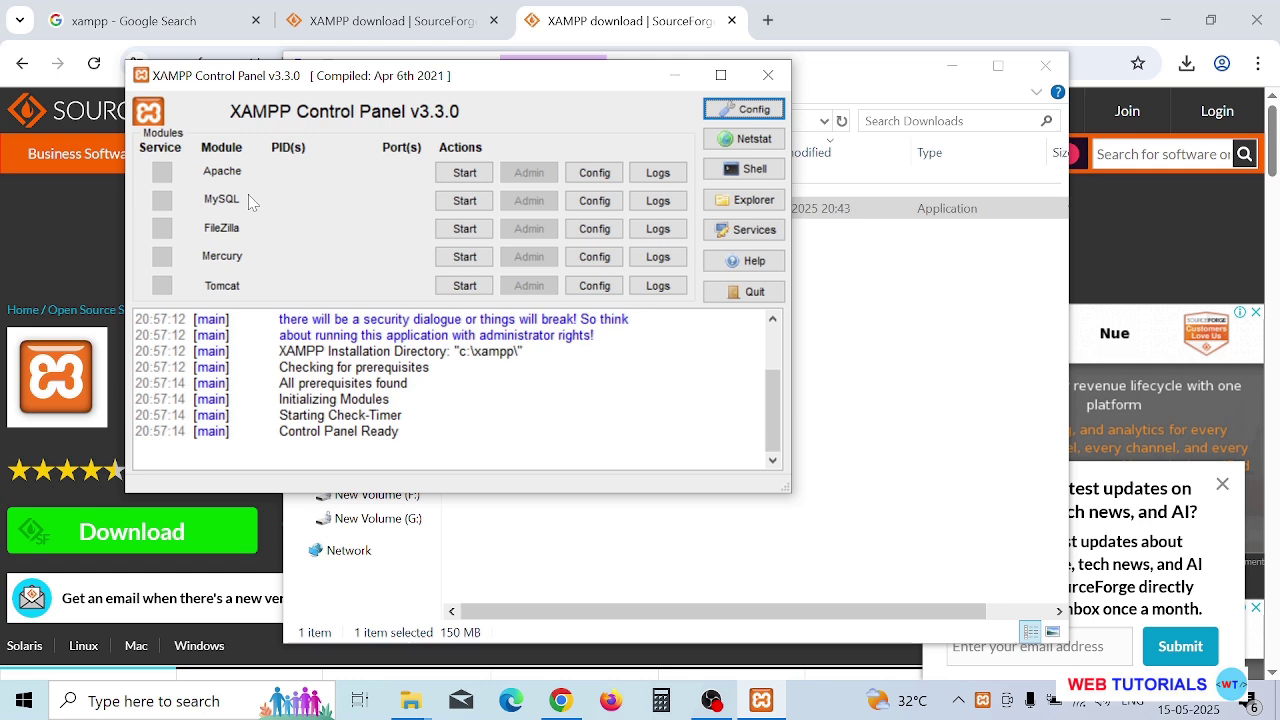
click(771, 75)
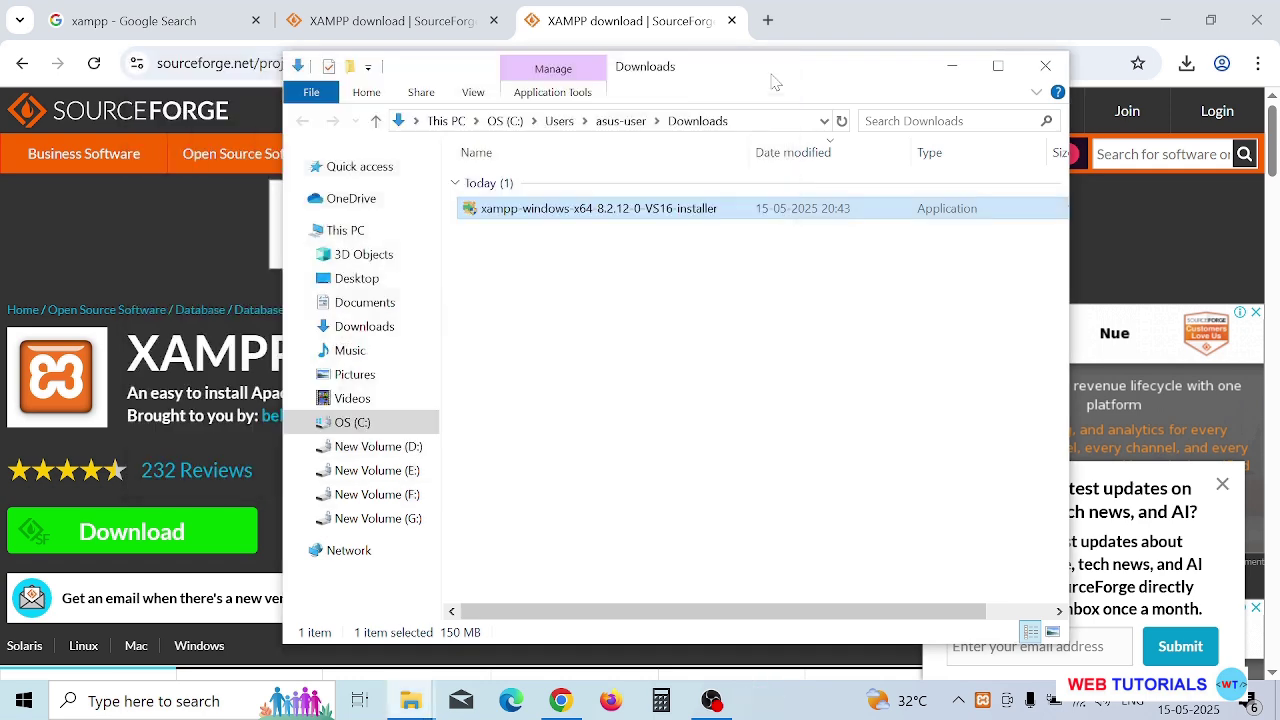
- Find and open the XAMPP Control Panel on the computer, and start the Apache and MySQL modules
click(145, 702)
text(xam)
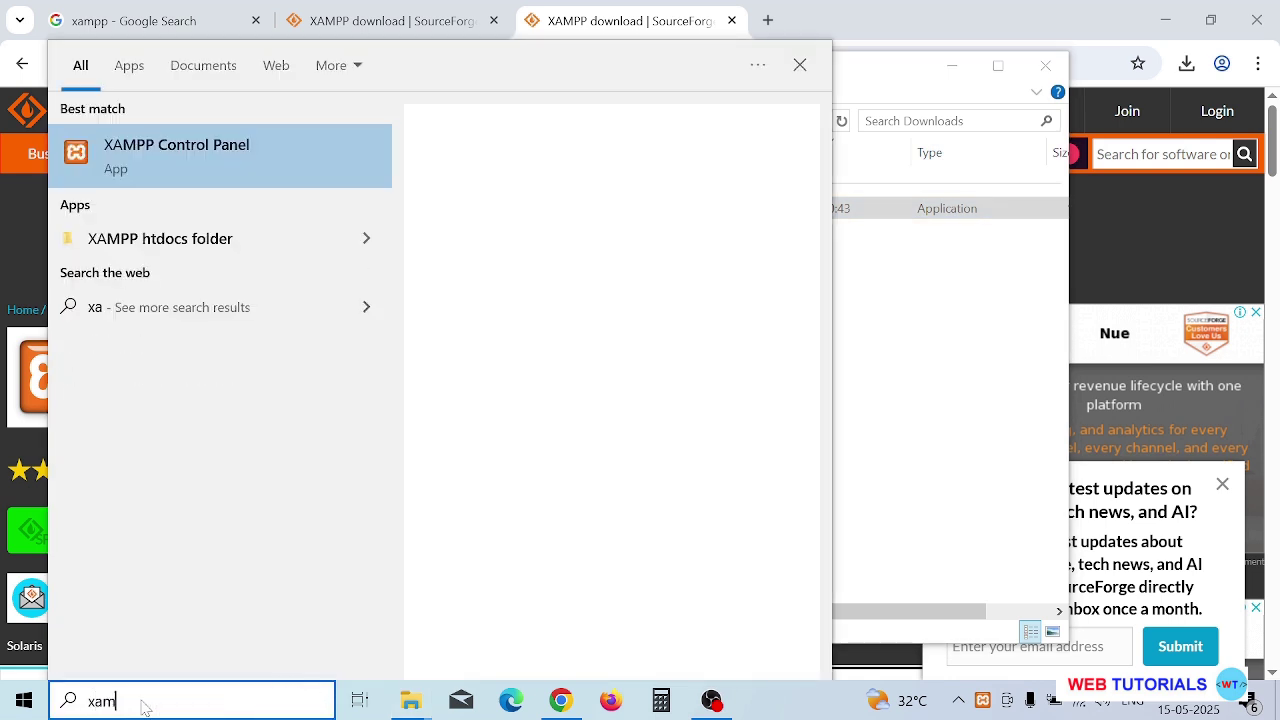
click(191, 146)
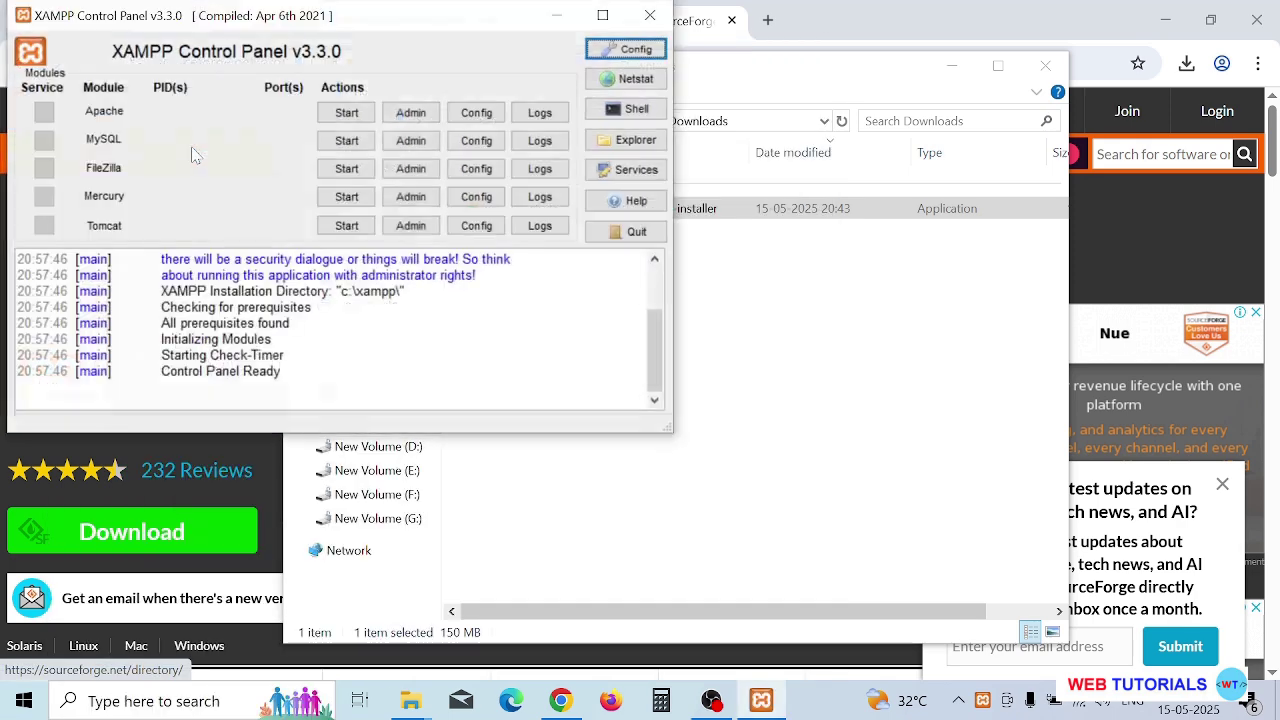
drag(424, 22, 478, 34)
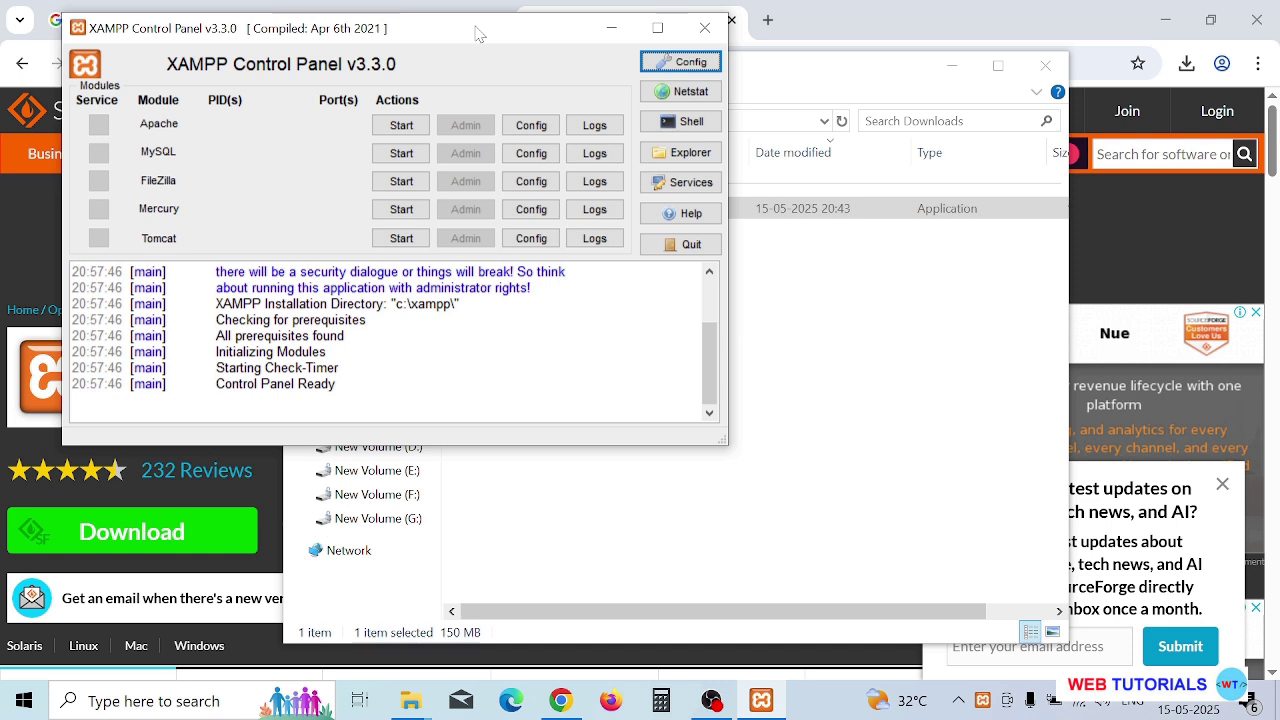
click(405, 126)
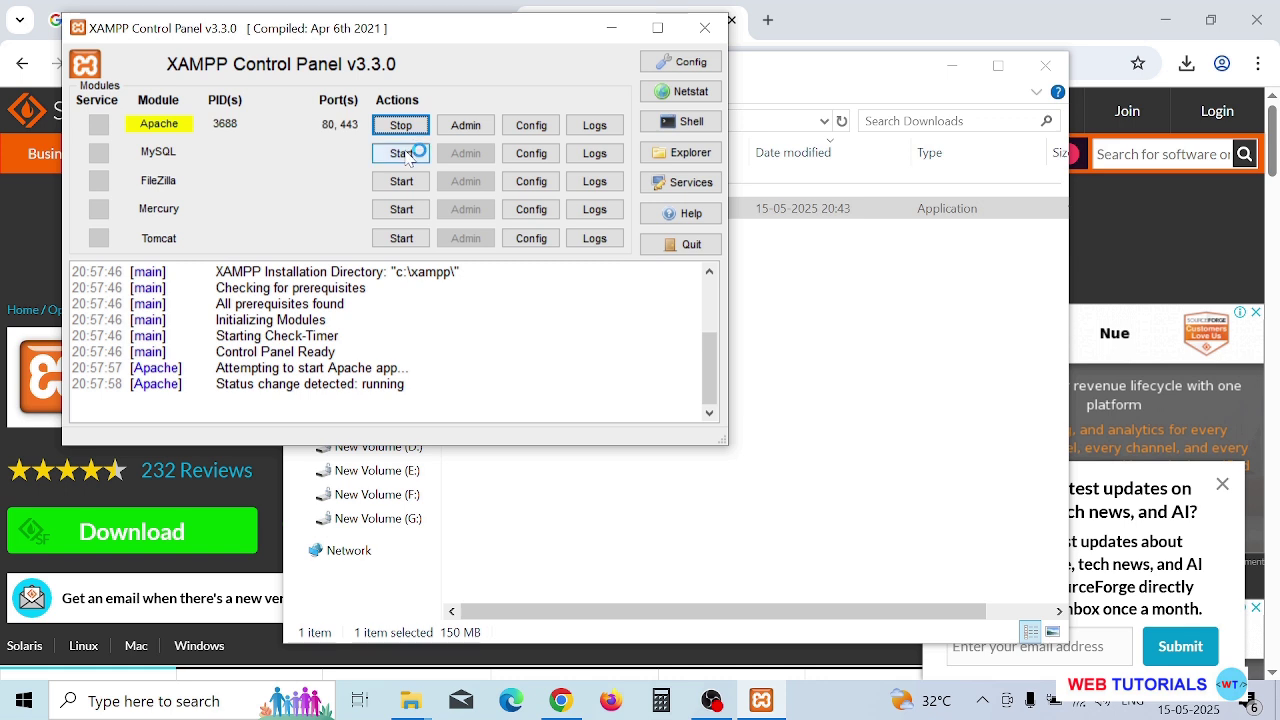
click(407, 155)
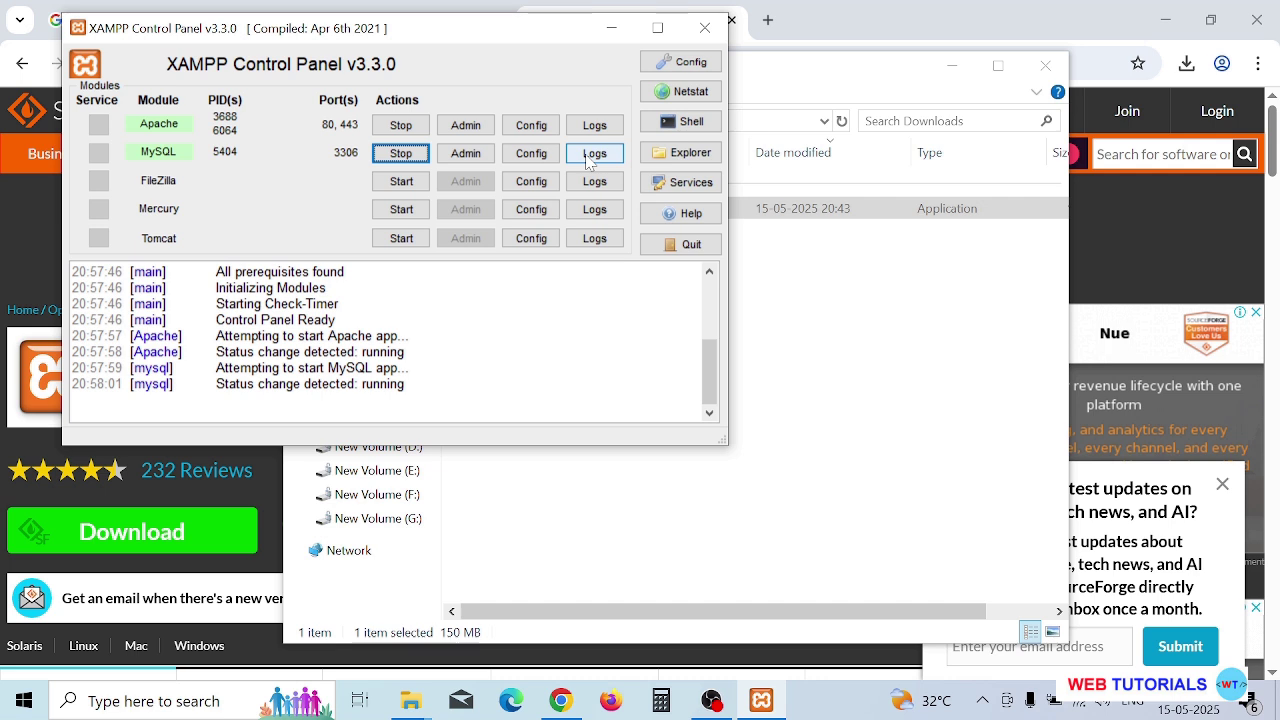
- Load 127.0.0.1 in a new Chrome tab and look through the XAMPP welcome page
click(766, 19)
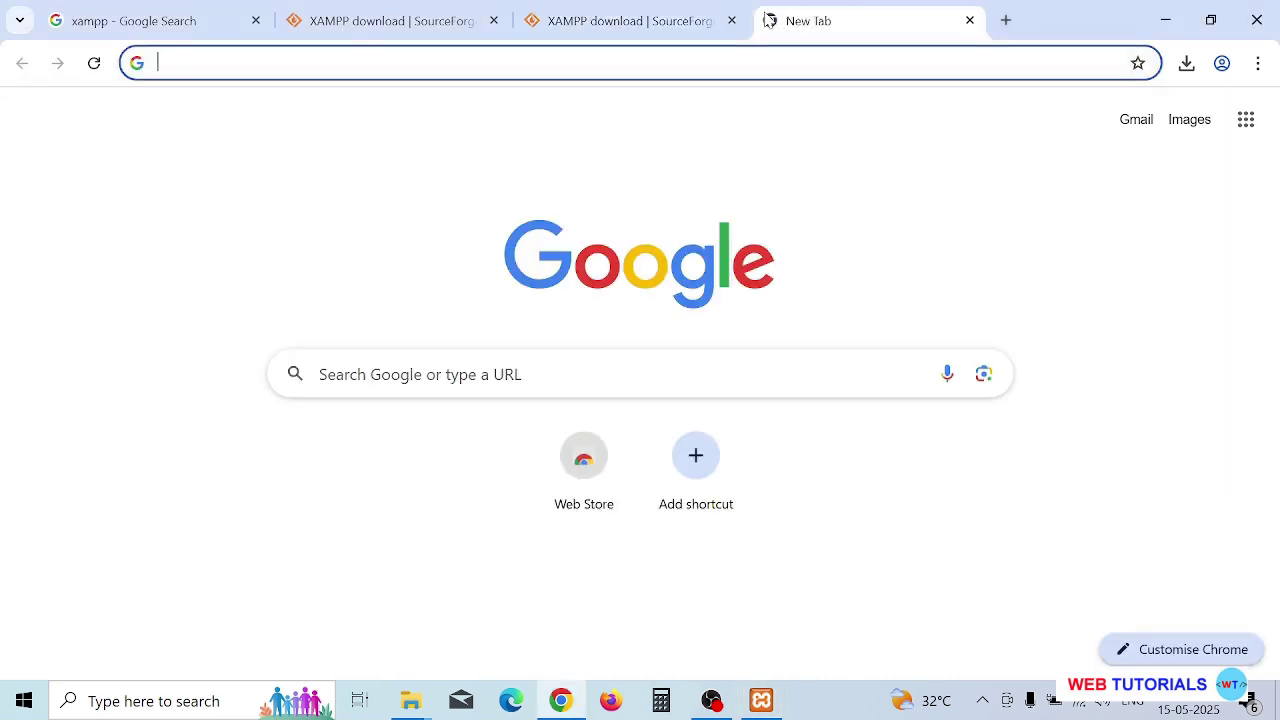
text(127)
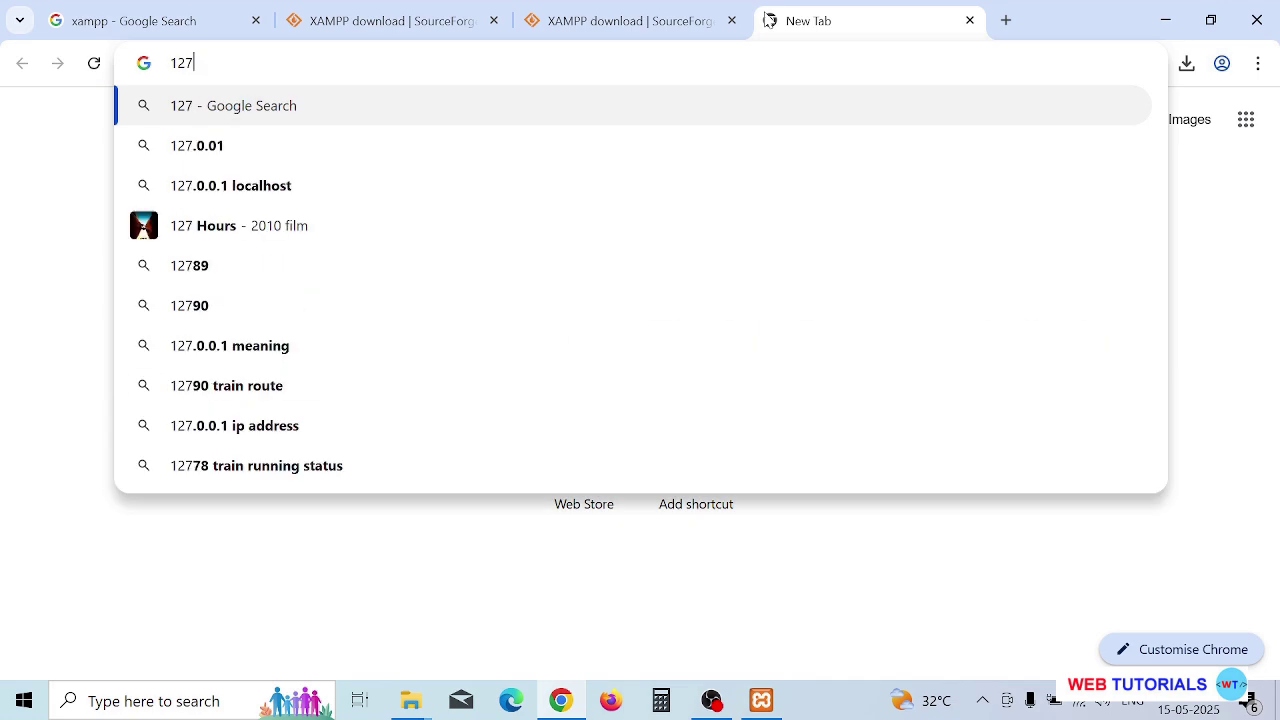
text(.0.)
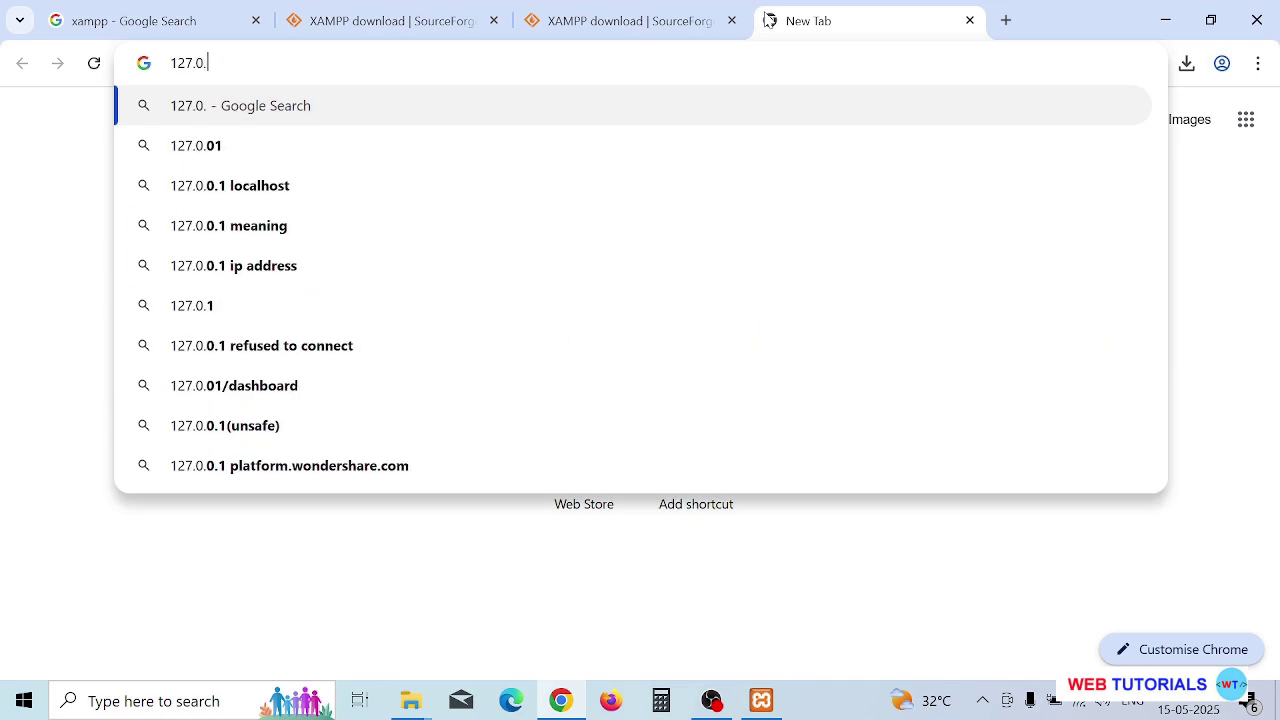
text(0.1)
key(Return)
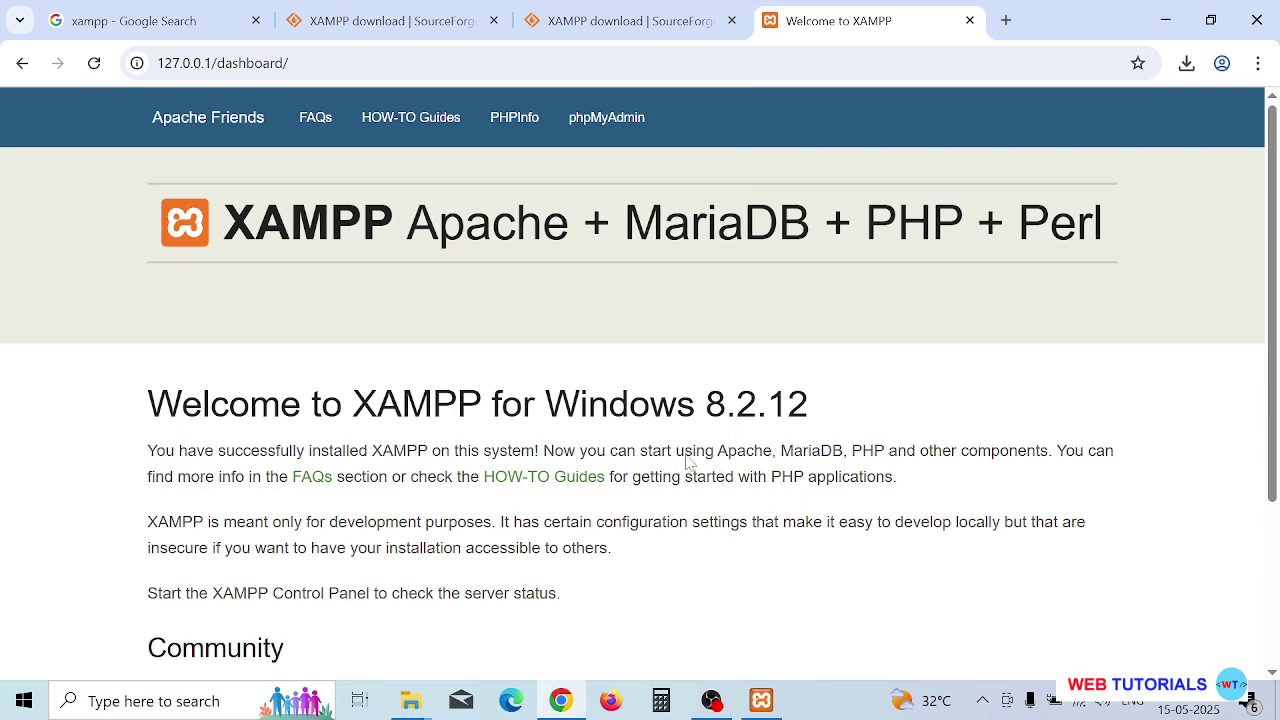
scroll(691, 531, down, 1)
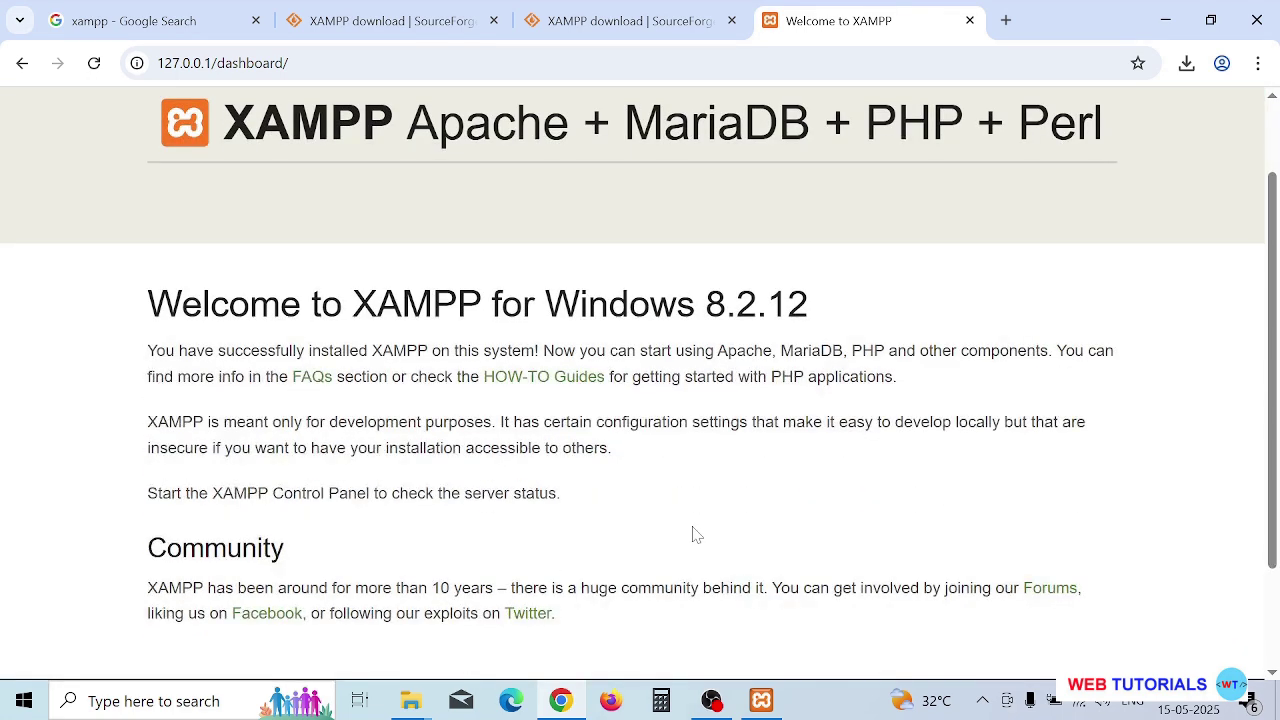
scroll(697, 535, up, 1)
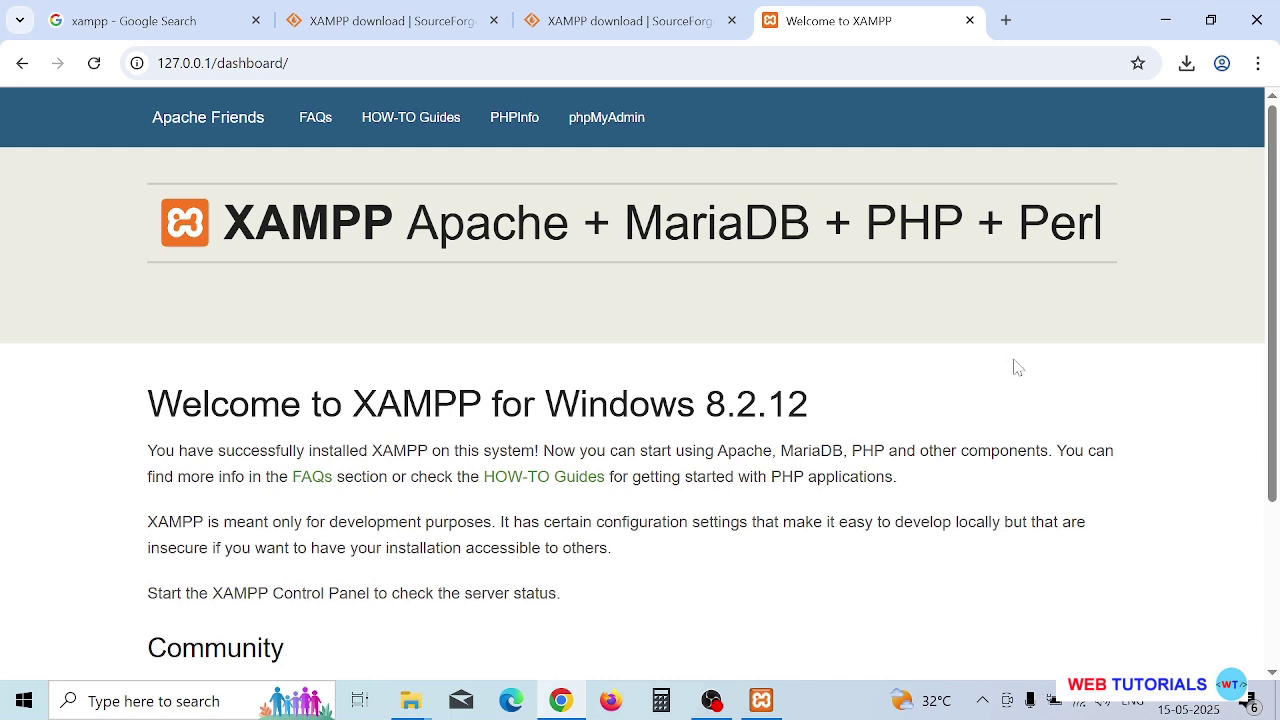
- Load localhost in another new browser tab to open the XAMPP dashboard
click(1006, 21)
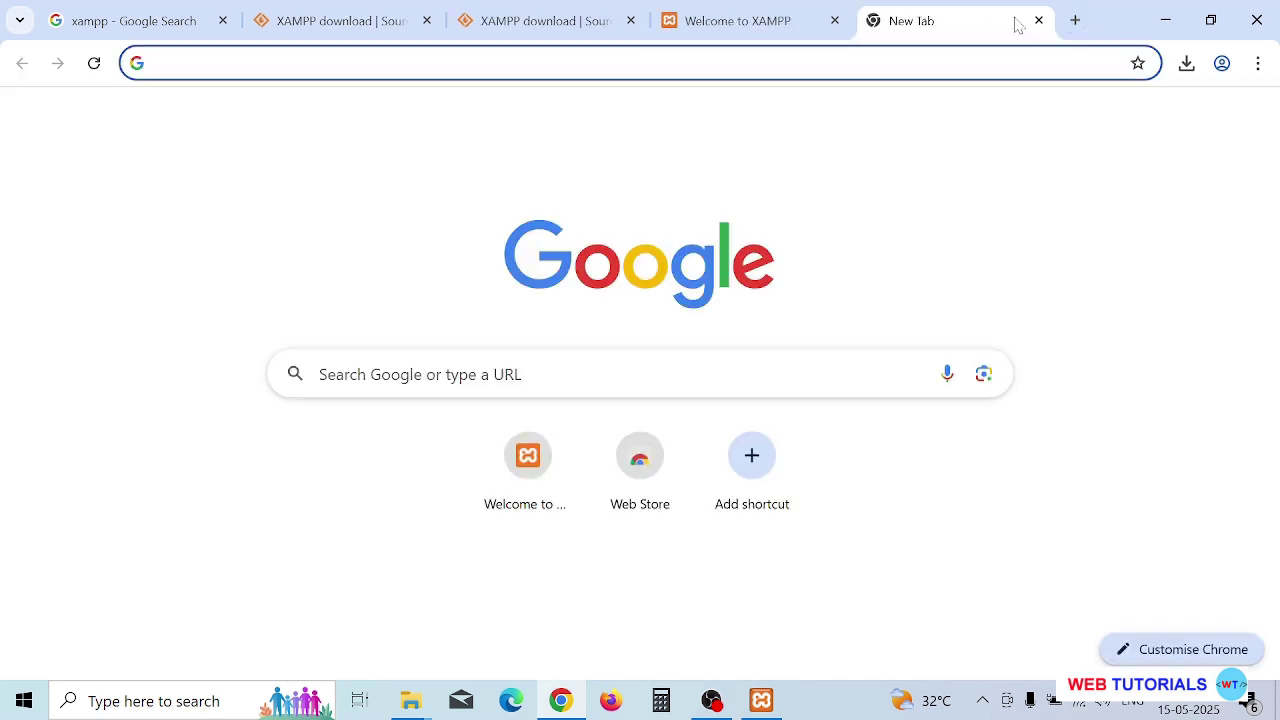
text(localh)
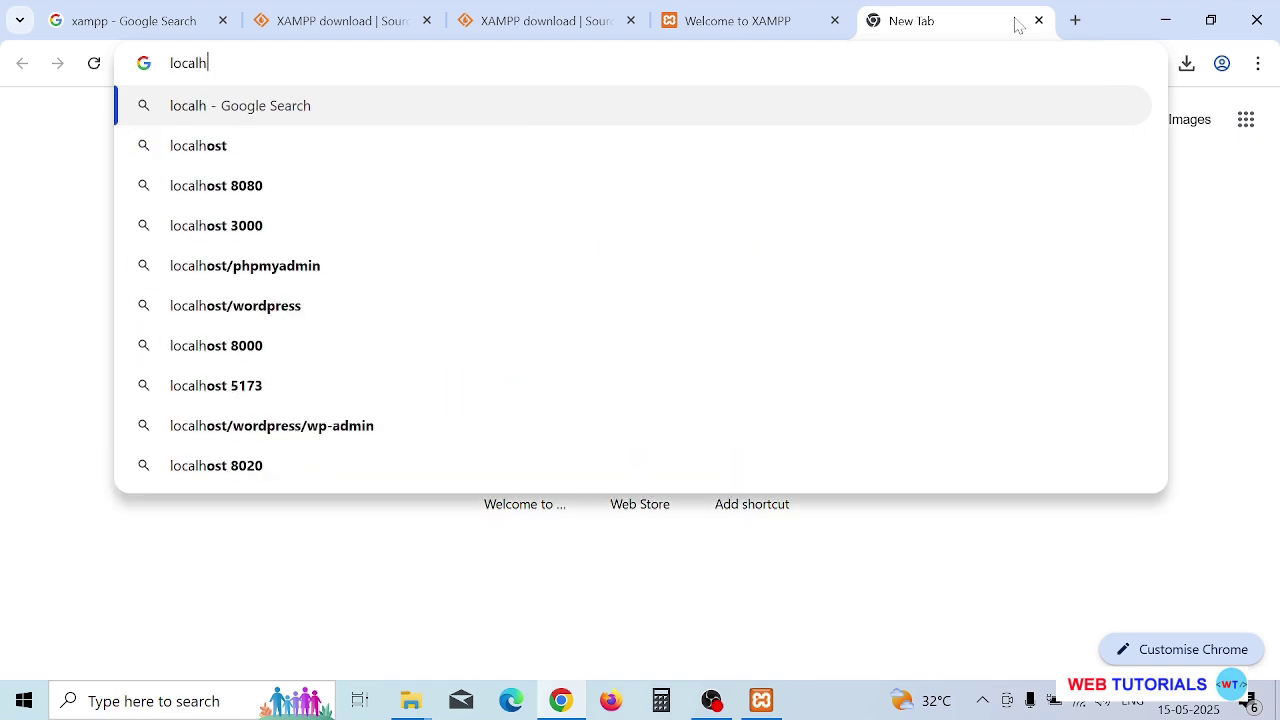
text(ost)
key(Return)
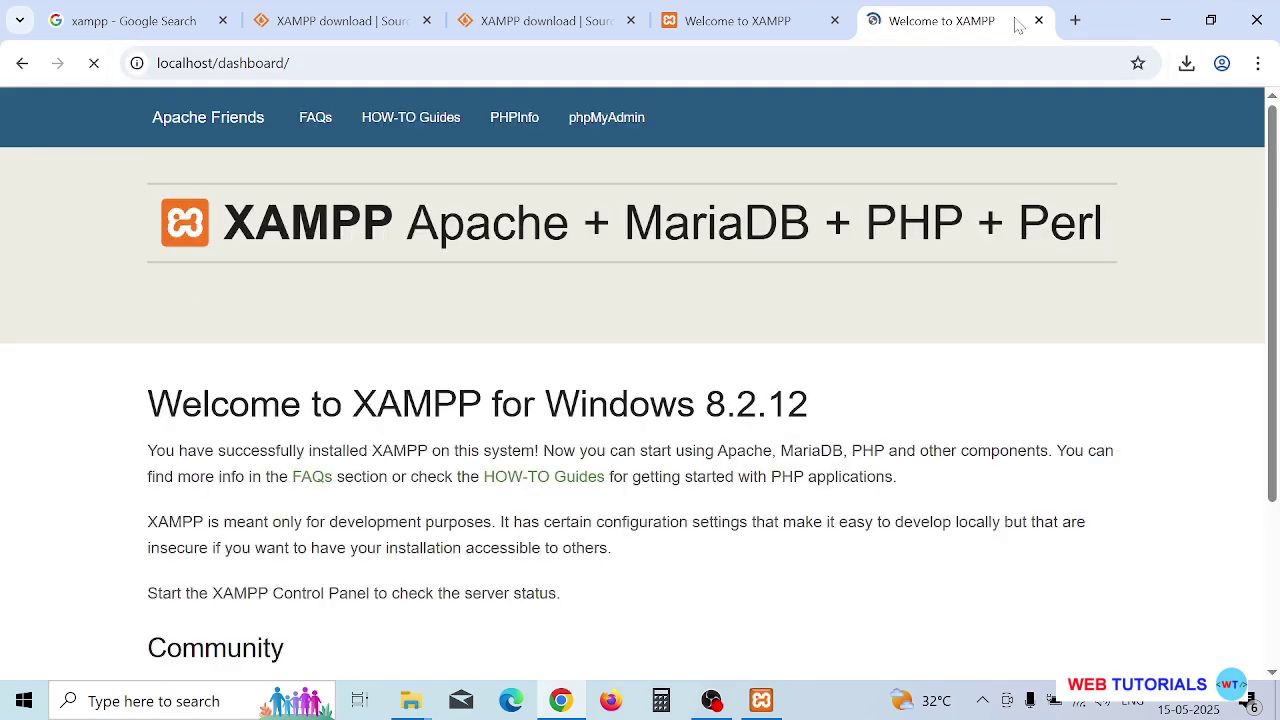